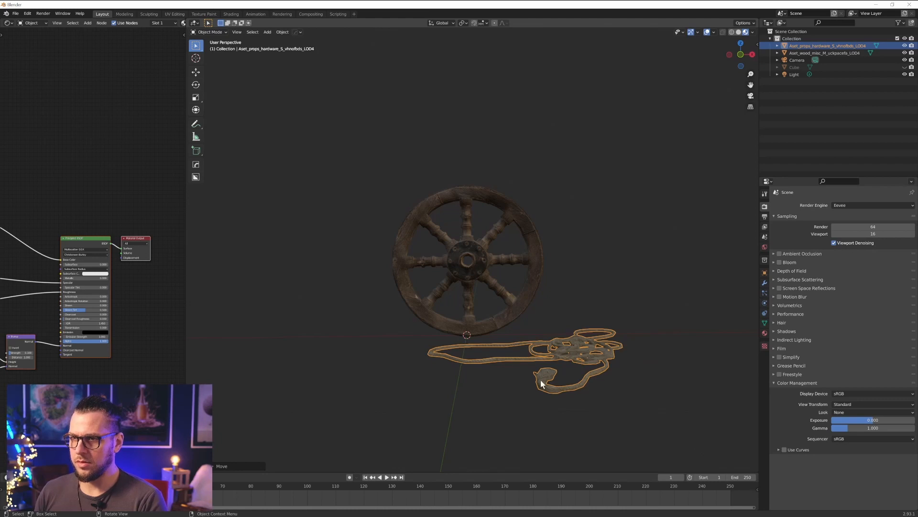
Lower the camera along Z to about -0.2 m and shift it along X to about 0.19 m, in front of the wheel
key(g)
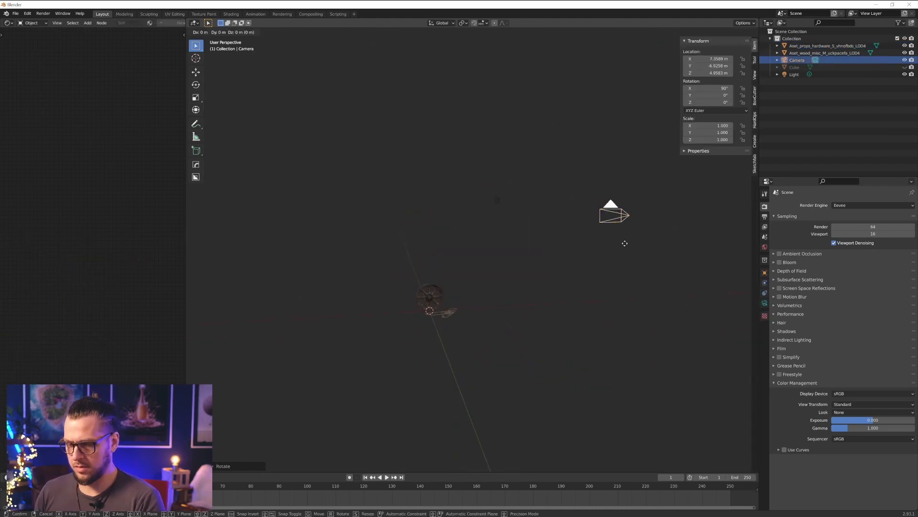
key(z)
click(624, 367)
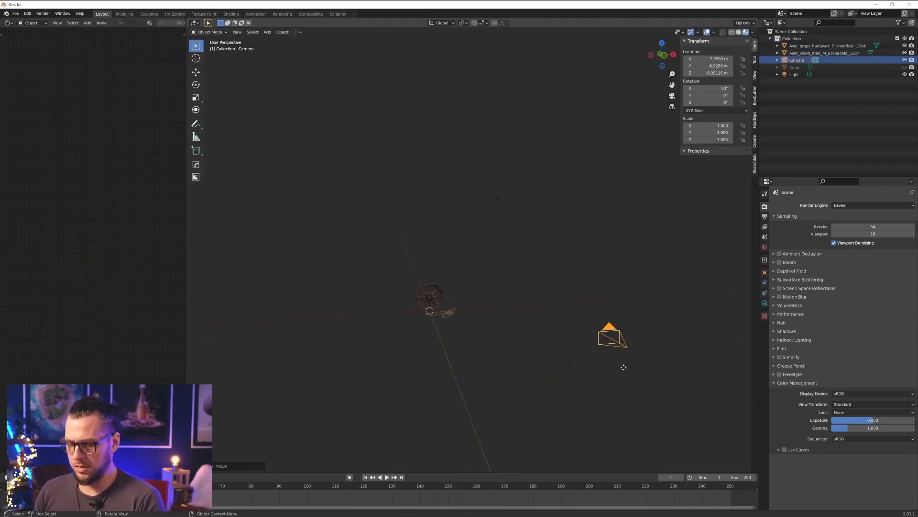
key(g)
key(x)
click(489, 348)
Looking through the camera, raise it to about Z 0.58 m and adjust its distance along its local Z axis
key(KP_0)
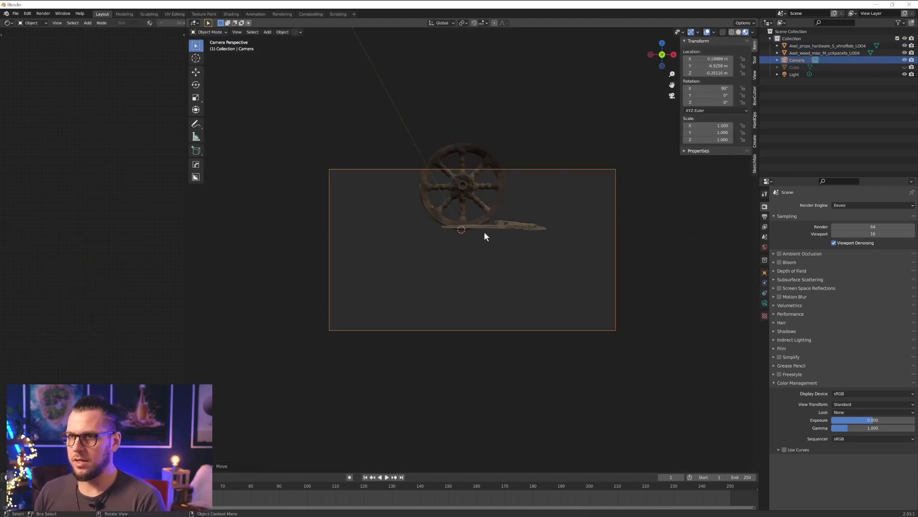
key(g)
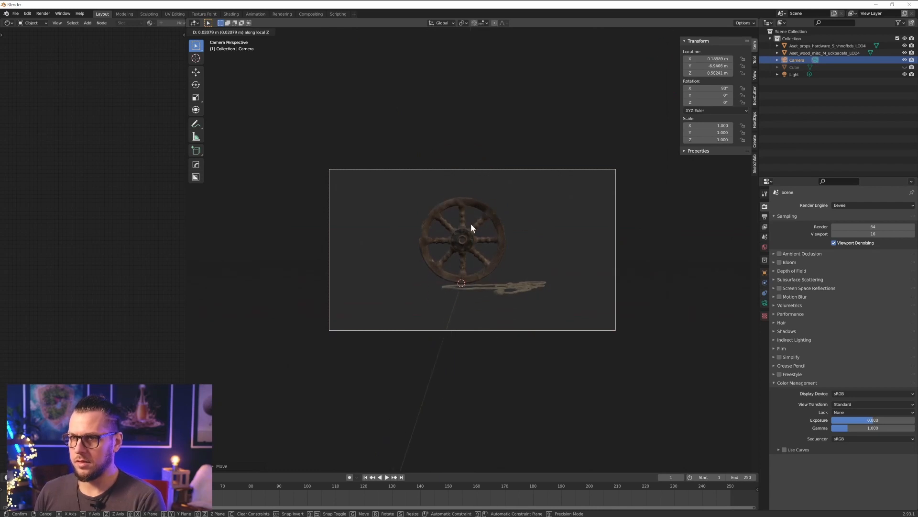
key(z)
key(z)
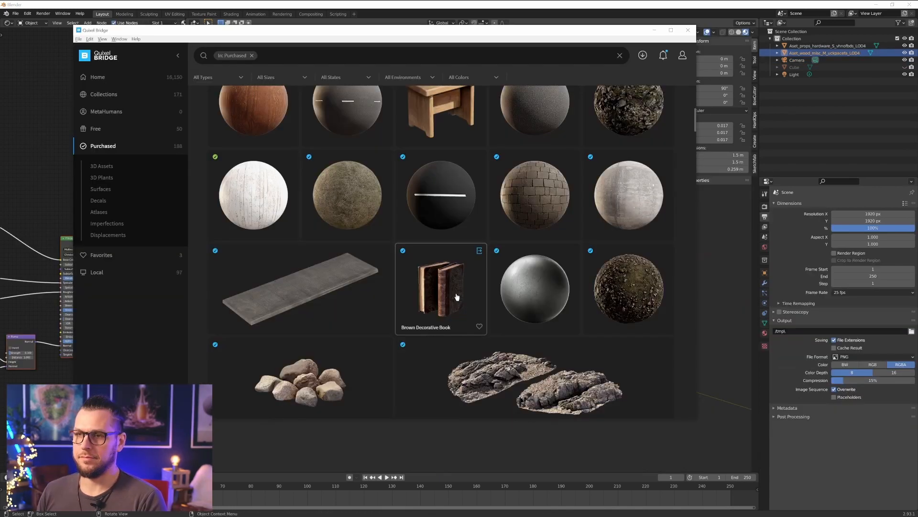
Export the Brown Decorative Book from Quixel Bridge and return to Blender
click(480, 257)
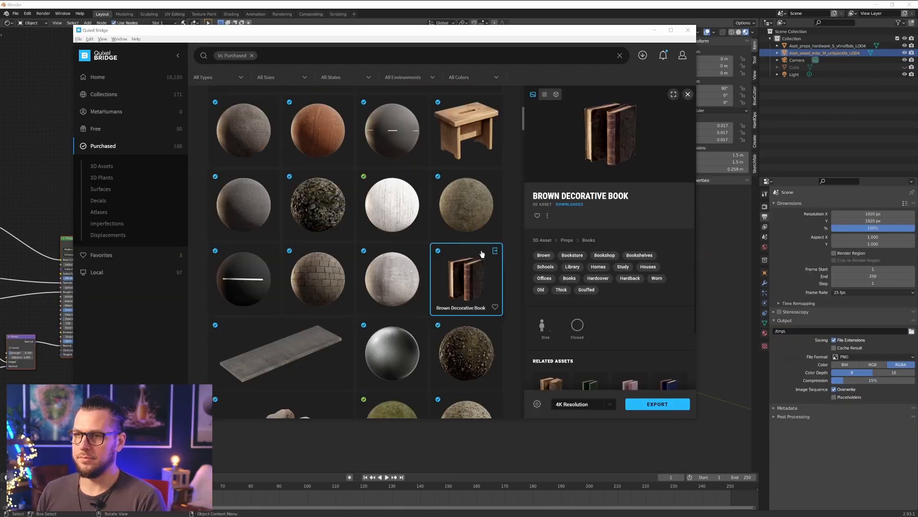
click(495, 252)
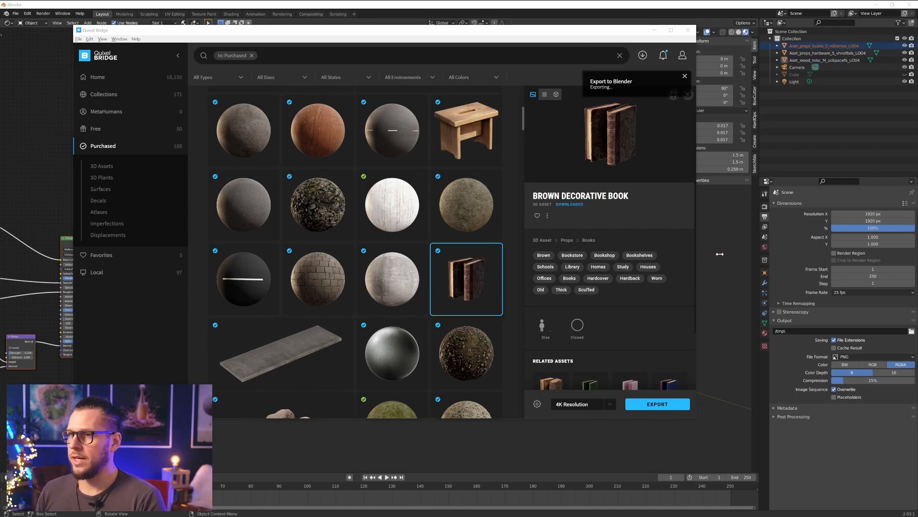
click(832, 110)
click(614, 308)
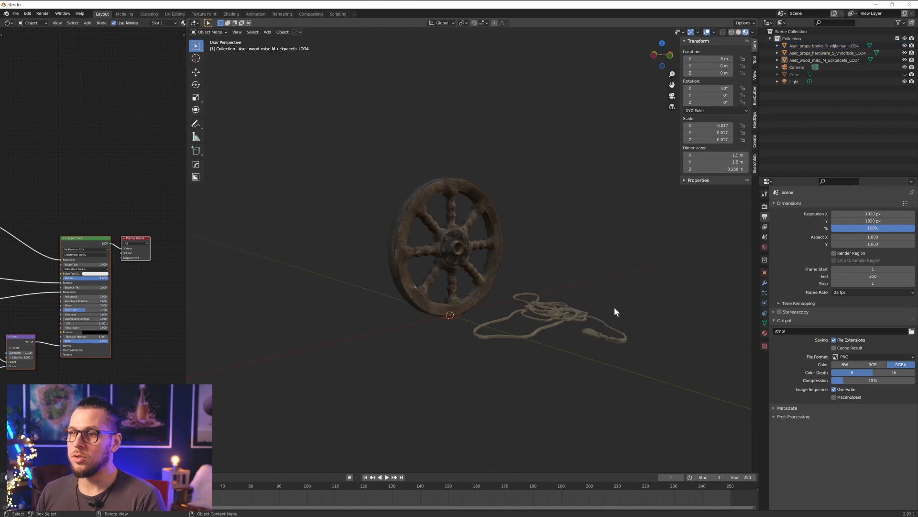
Scale the imported book up to about 0.033 and move it along Y to about -0.44 m, in front of the wheel
click(459, 313)
click(458, 315)
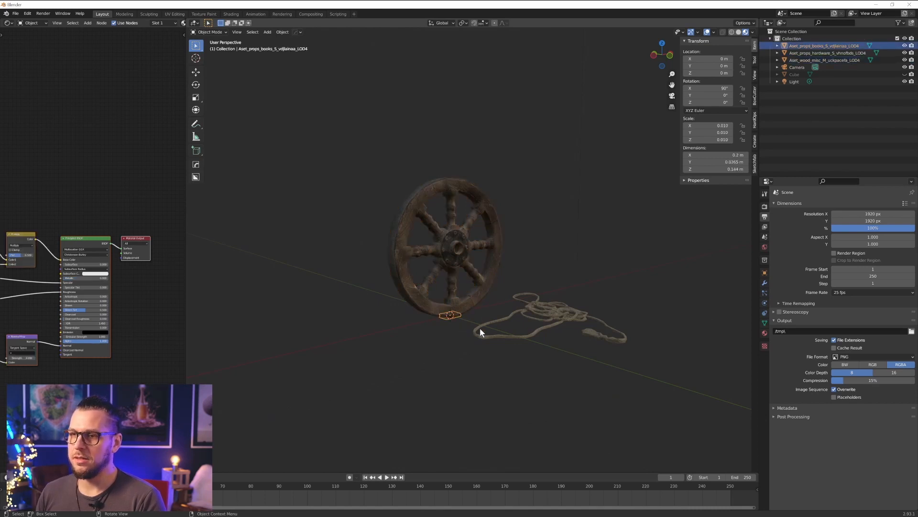
key(s)
key(g)
key(y)
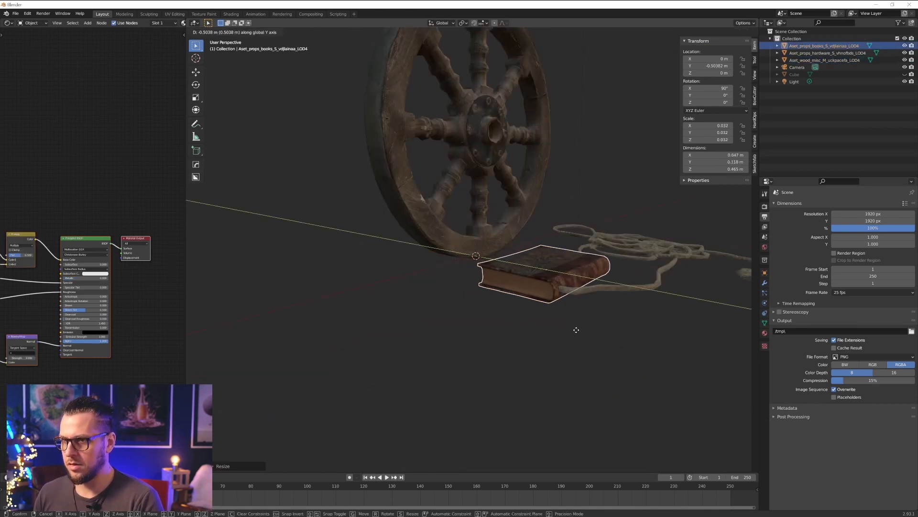
click(576, 329)
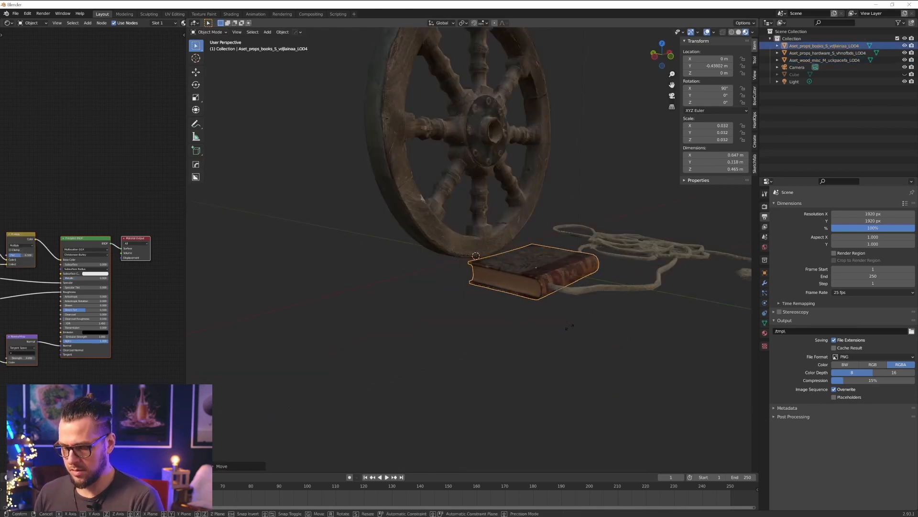
Rotate the book to about 140° around Z and duplicate it about 0.12 m upwards as a second book
key(r)
key(z)
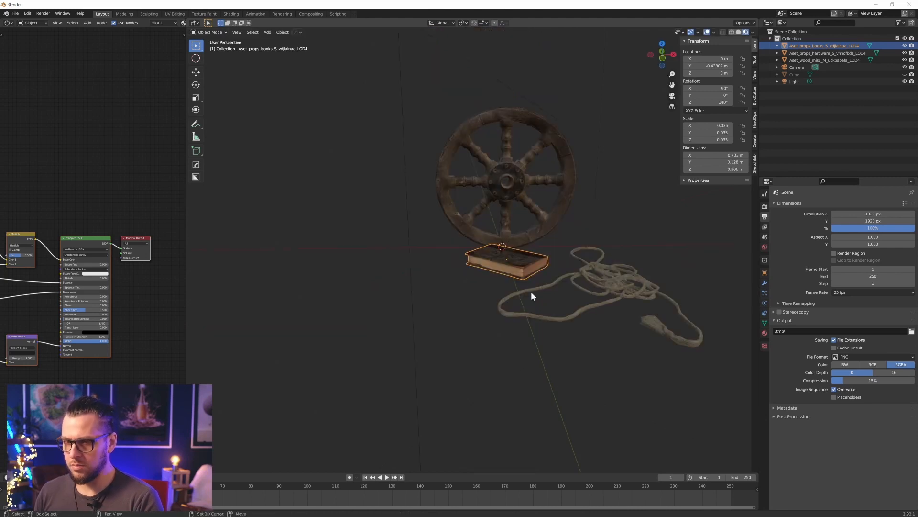
key(shift+d)
key(z)
click(532, 284)
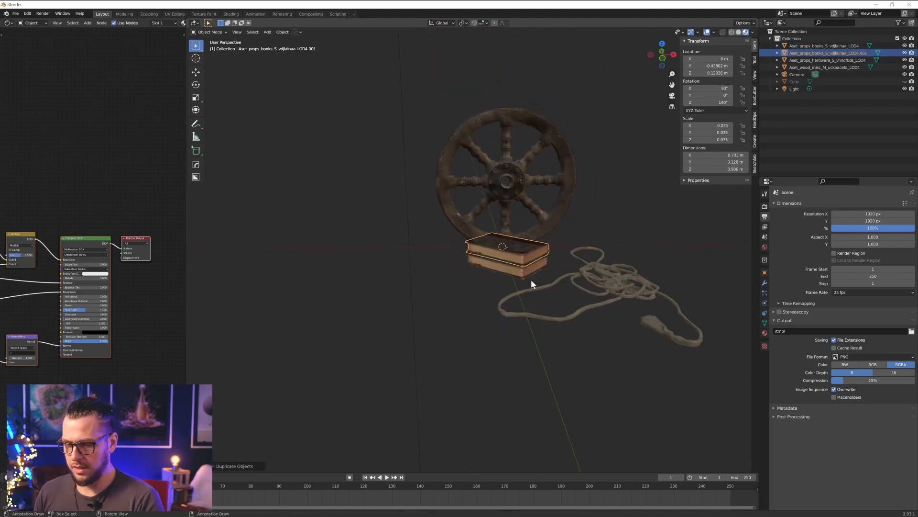
Rotate the upper book around Z to about 26.8° so it lies crosswise on the lower one
key(r)
key(z)
click(474, 261)
scroll(525, 268, up, 5)
mouse_move(525, 268)
shift+middle_down()
mouse_move(494, 293)
mouse_move(513, 266)
shift+middle_up()
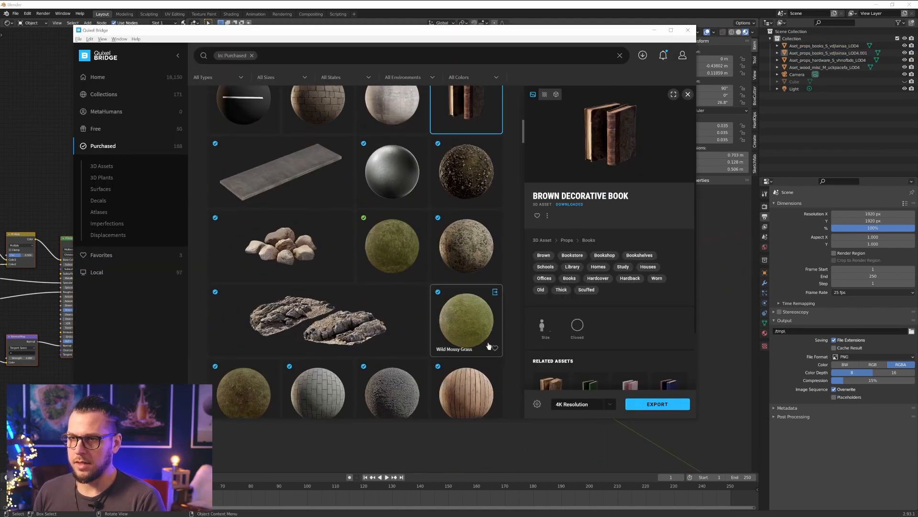
Send the headsman's axe asset from Quixel Bridge to Blender and raise it in front of the wheel
scroll(483, 330, up, 4)
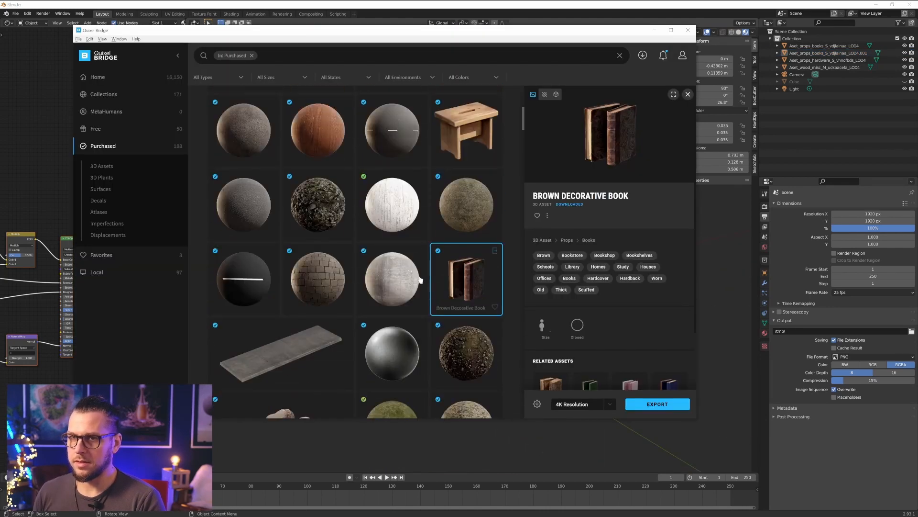
scroll(416, 281, up, 6)
click(495, 261)
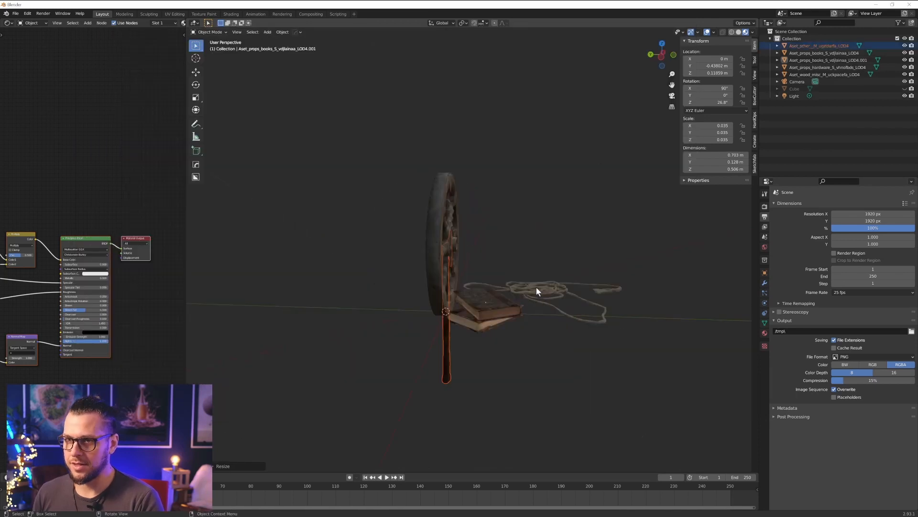
middle_drag(537, 289, 488, 276)
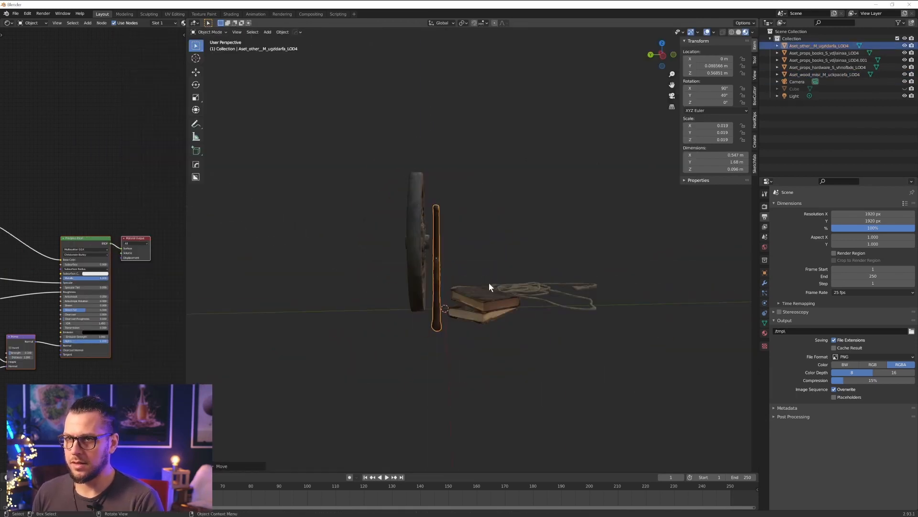
scroll(547, 244, up, 3)
Add a mesh plane and scale it up as the floor beneath the wheel, books and rope
middle_drag(547, 244, 459, 351)
key(shift+a)
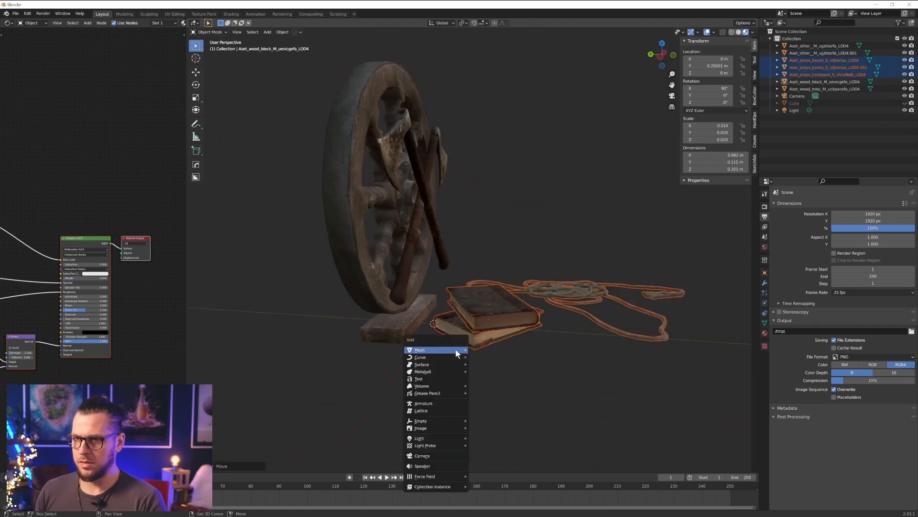
mouse_move(458, 353)
click(500, 353)
key(s)
click(524, 359)
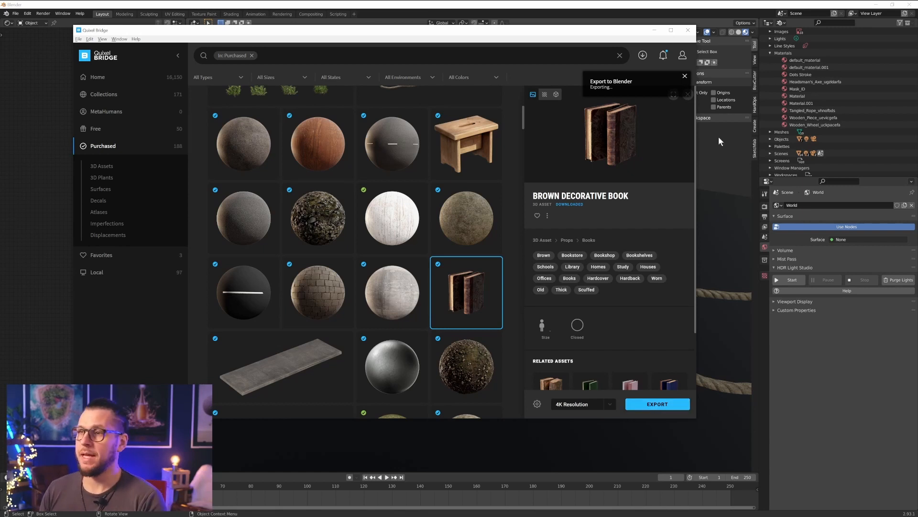
Return to Blender and scale the newly imported book by a factor of 3
click(610, 11)
click(469, 246)
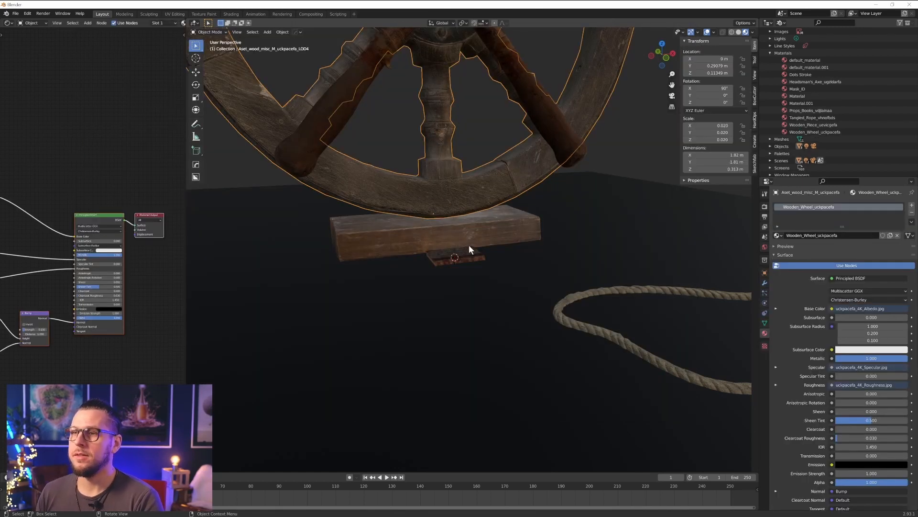
click(467, 259)
click(467, 259)
text(s3)
key(Return)
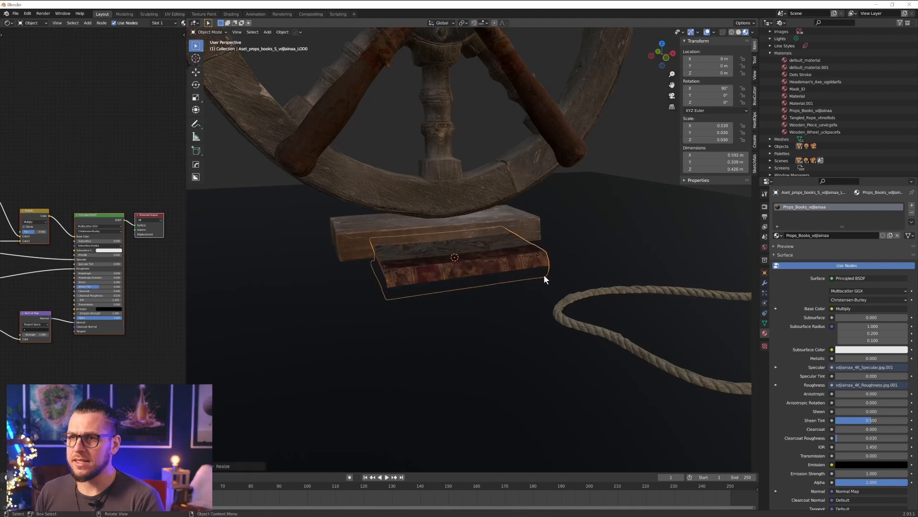
Raise the book to about Z 0.058 m so it rests on the floor plane
middle_drag(543, 282, 485, 294)
key(g)
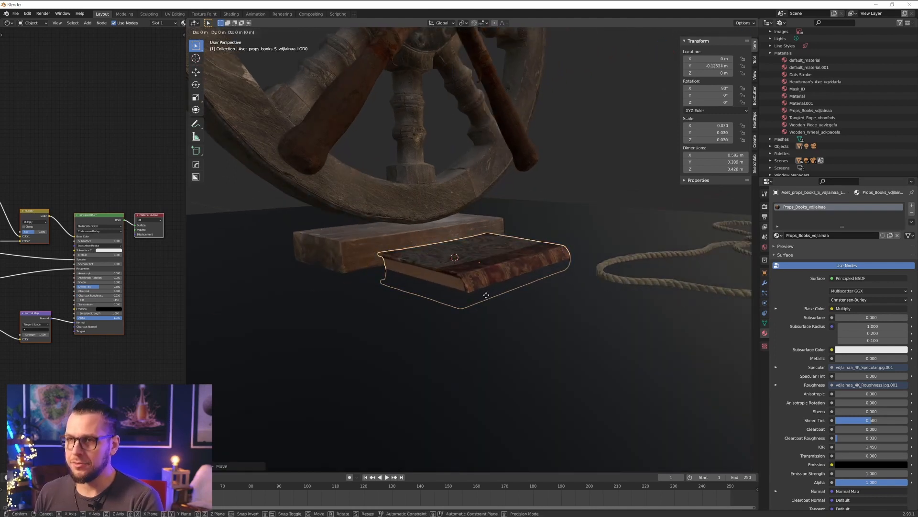
click(483, 288)
scroll(483, 284, up, 5)
middle_drag(483, 283, 500, 317)
scroll(539, 246, down, 5)
scroll(515, 328, up, 4)
scroll(500, 317, down, 5)
middle_drag(500, 317, 446, 360)
Rotate the book to about 144° around Z and slide it along the floor to about Y -0.24 m, away from the wooden block
key(r)
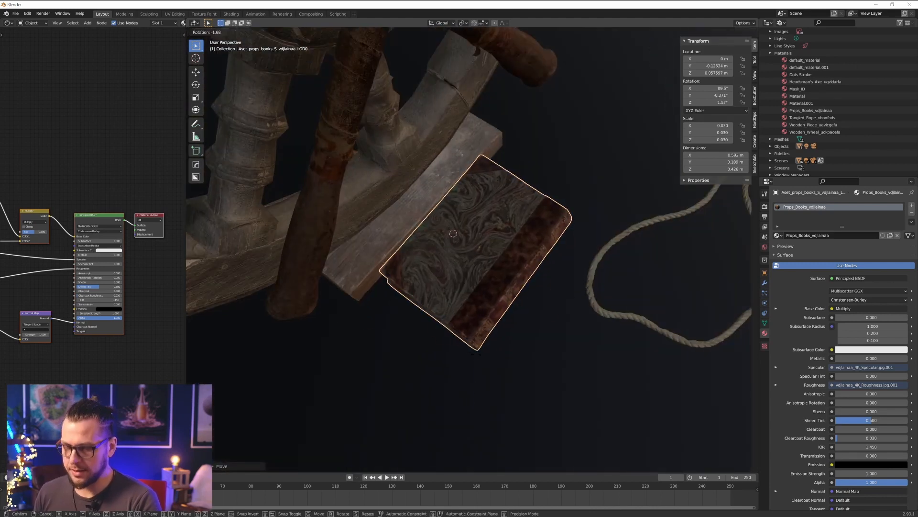
key(z)
click(548, 193)
key(g)
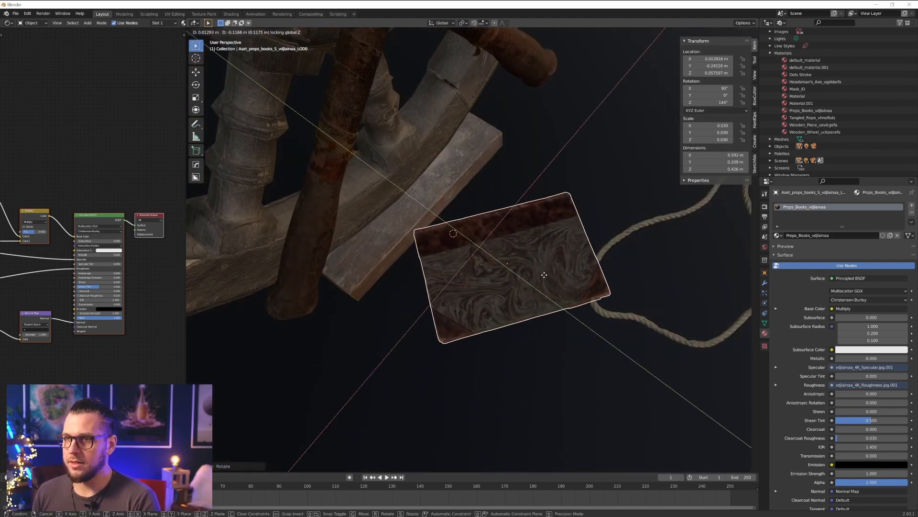
click(543, 272)
Lower the duplicated upper book to about Z 0.156 m so it rests on the lower book
middle_drag(544, 273, 503, 213)
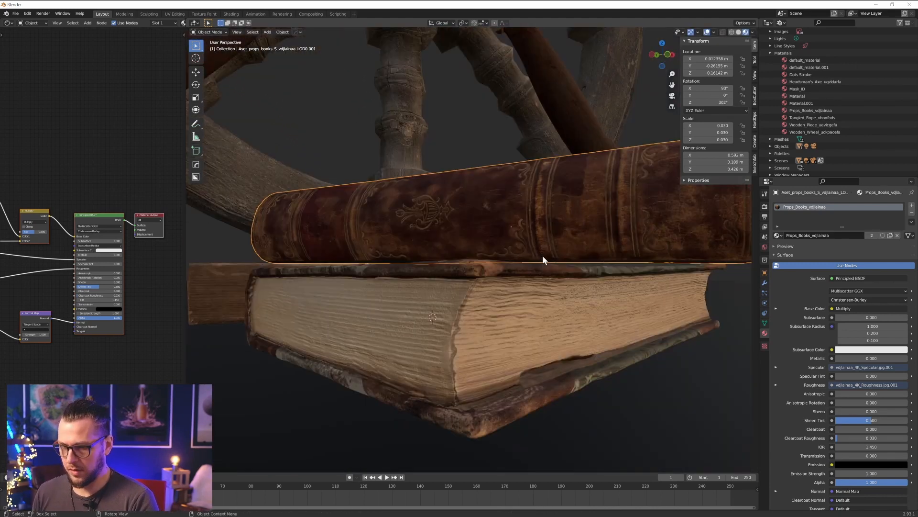
key(g)
key(z)
click(541, 273)
scroll(540, 273, down, 5)
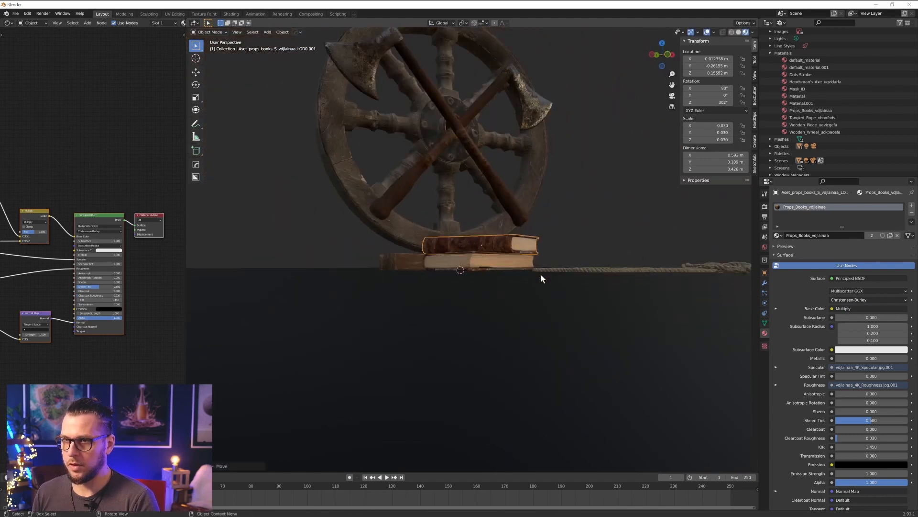
In the camera view, shift the books forward from the wheel and lay the tangled rope beside and in front of them
middle_drag(540, 274, 517, 274)
key(KP_0)
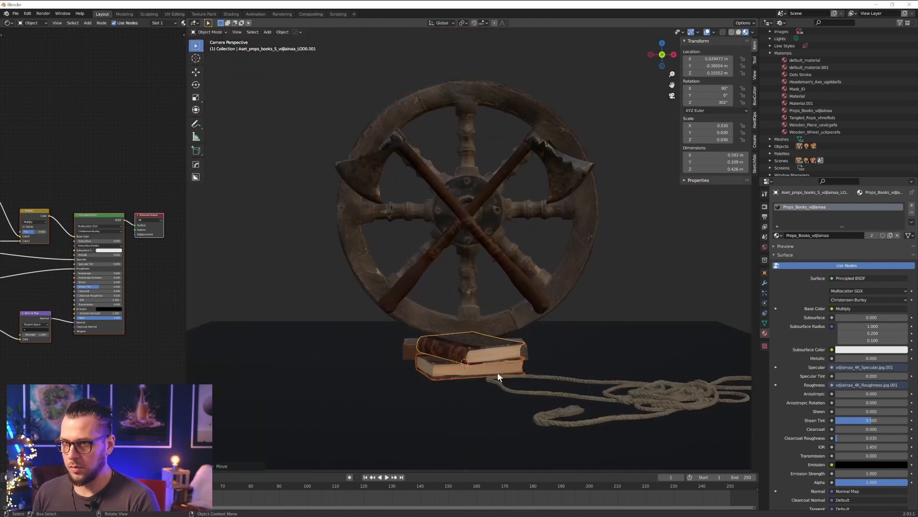
click(595, 367)
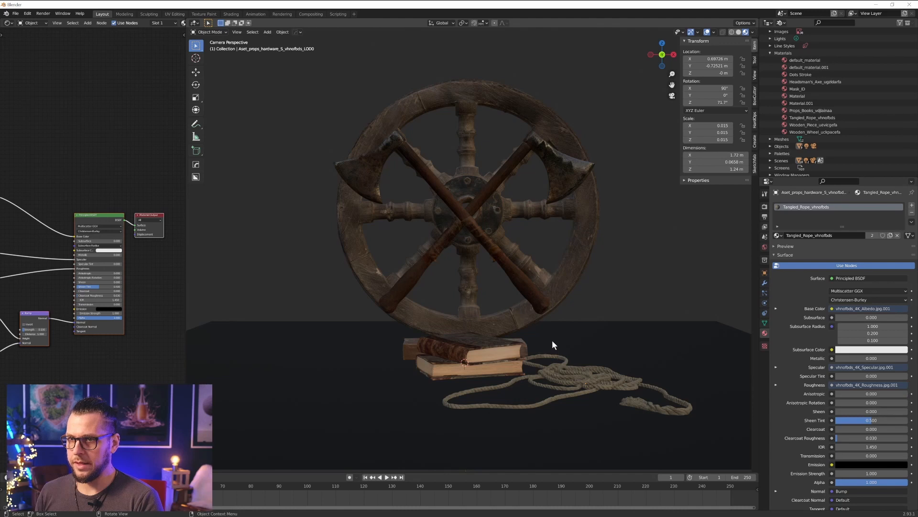
Export the Wooden Crate from the purchased assets in Quixel Bridge and return to Blender
key(alt+Tab)
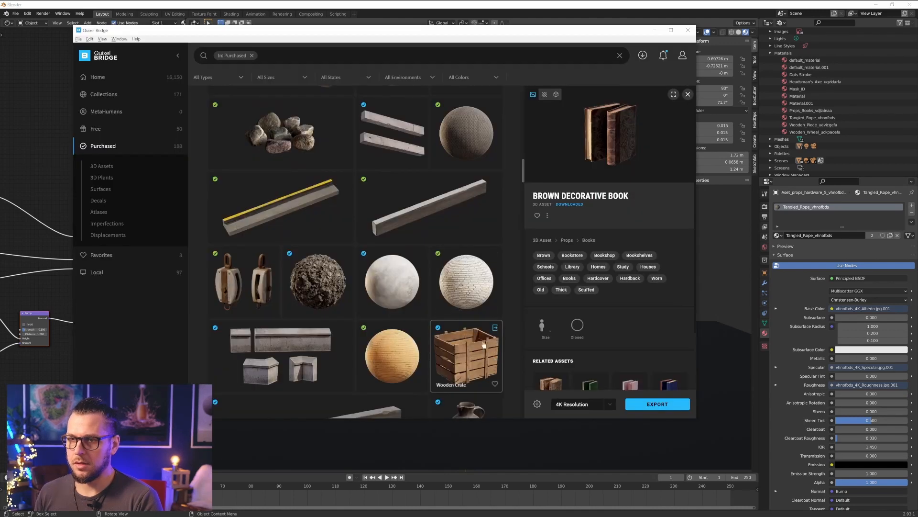
click(496, 328)
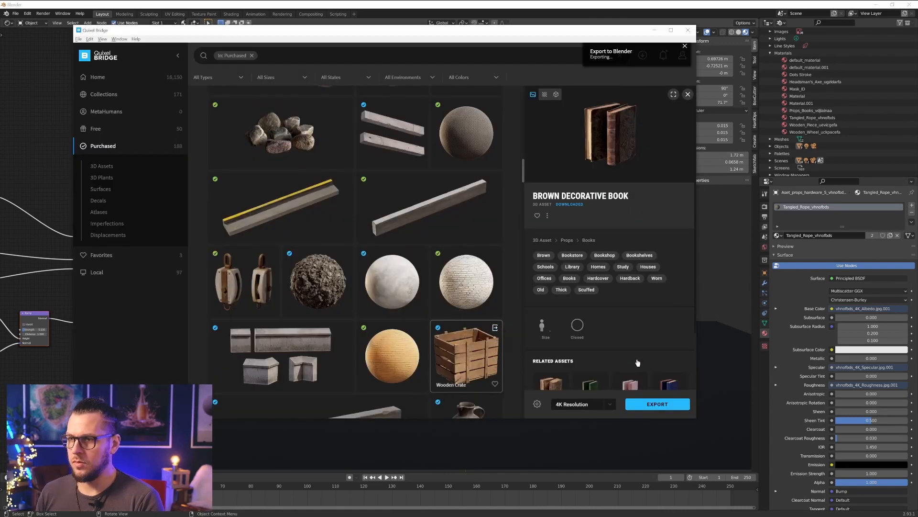
key(alt+Tab)
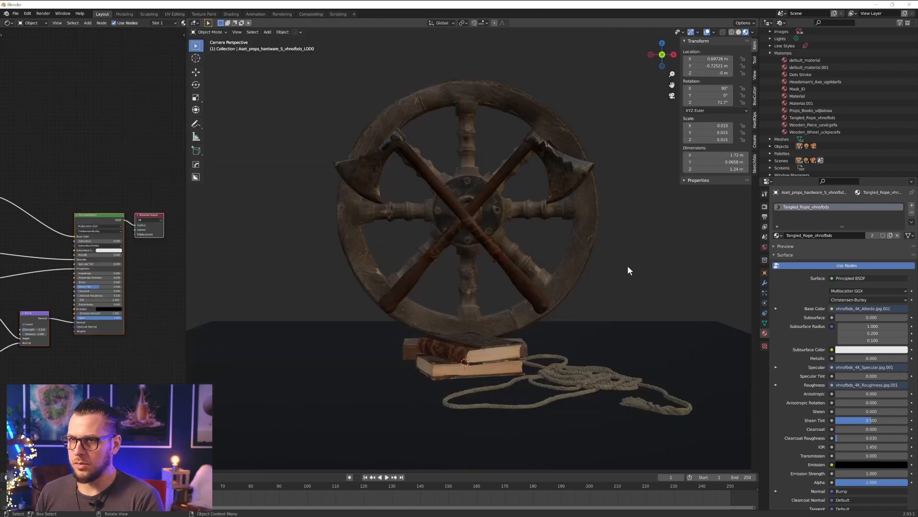
Move the crate about 0.8 m along negative X, beside the books, and rotate it around Z
key(g)
key(x)
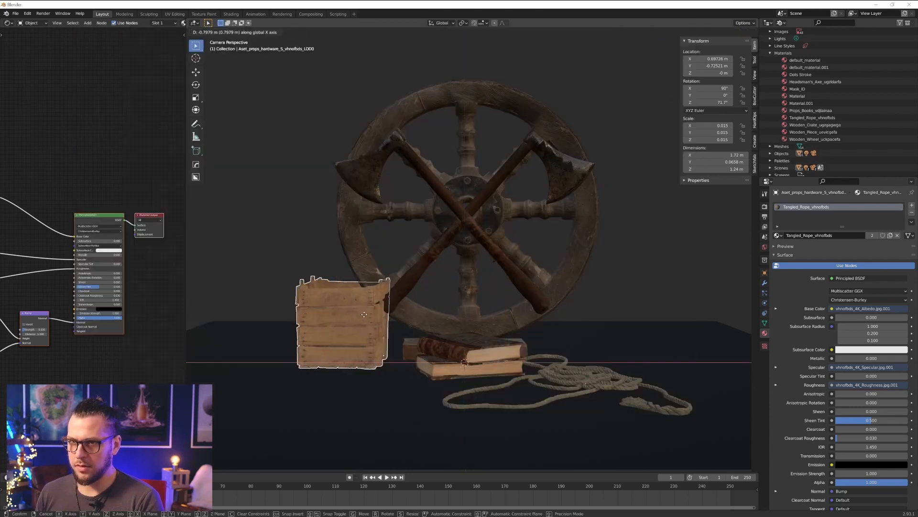
click(364, 316)
key(r)
key(z)
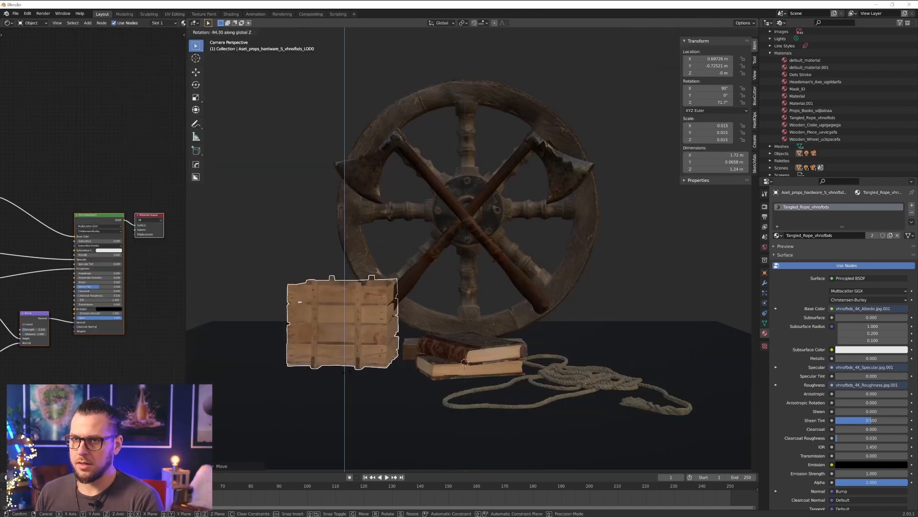
click(413, 345)
middle_drag(413, 346, 482, 318)
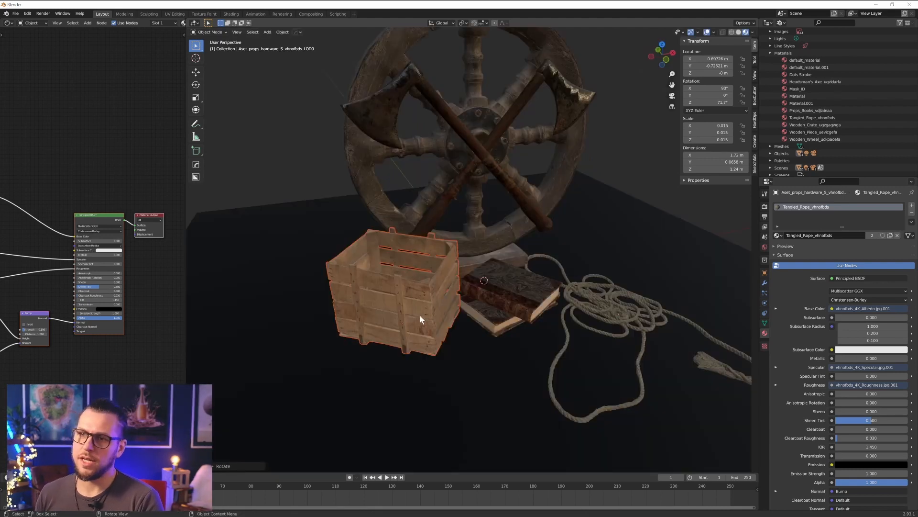
middle_drag(427, 314, 481, 290)
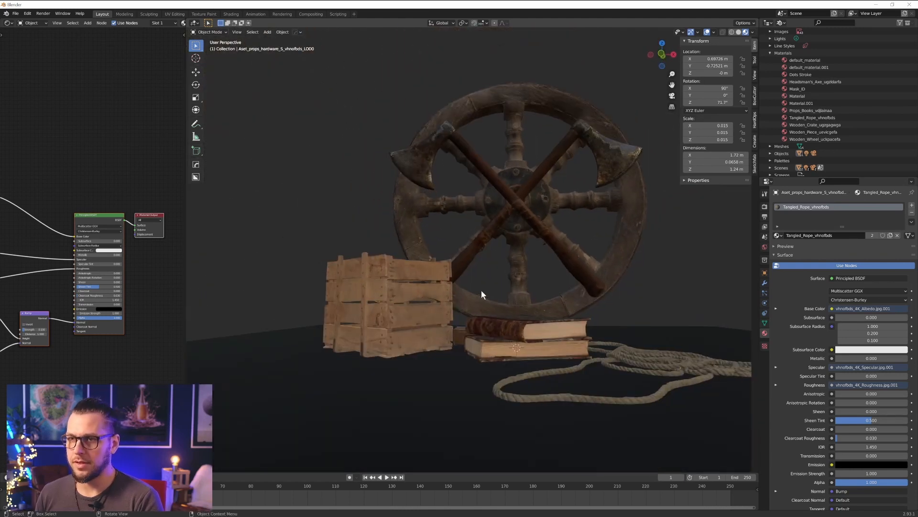
In the camera view, enlarge the crate to scale 0.011 and place it behind the wheel at about X -0.94 m, Y 0.57 m
key(KP_0)
click(392, 319)
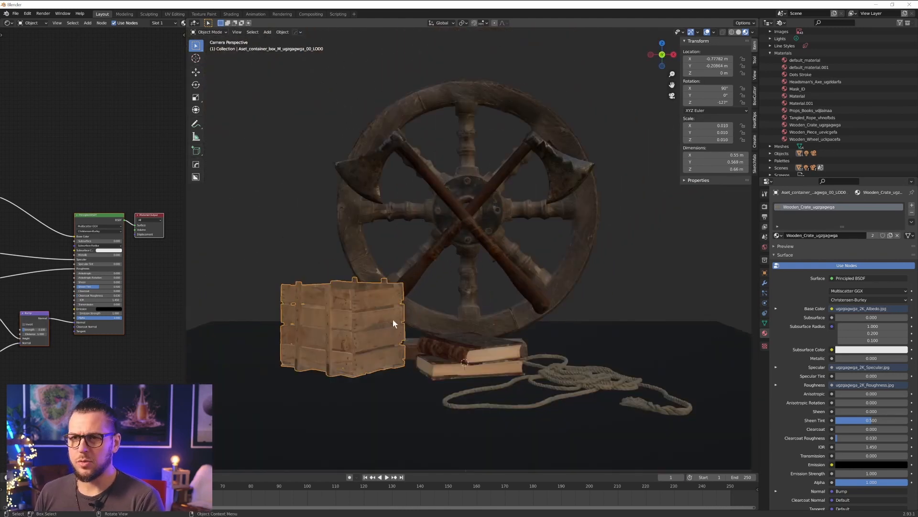
key(s)
click(471, 274)
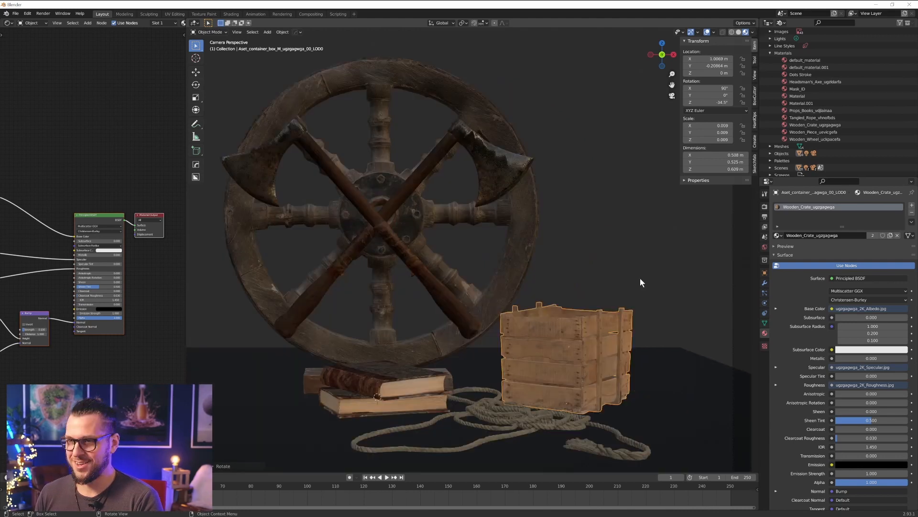
key(g)
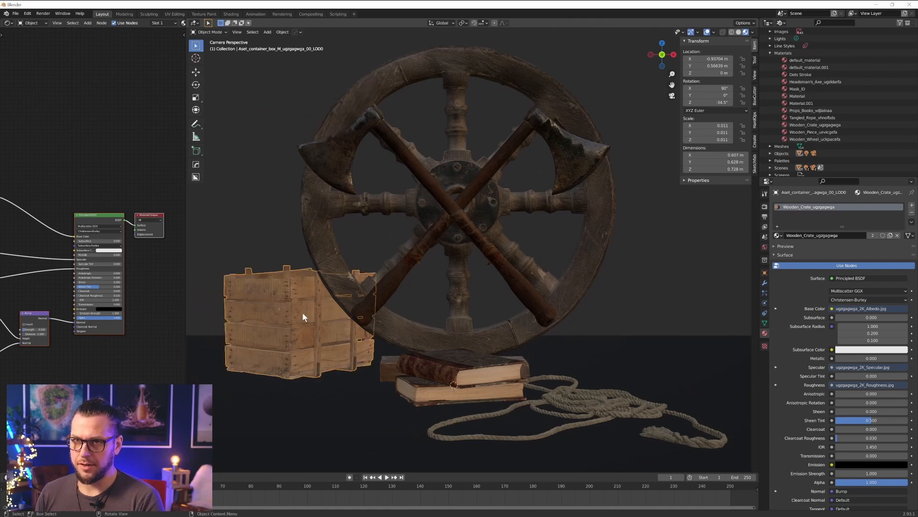
click(582, 315)
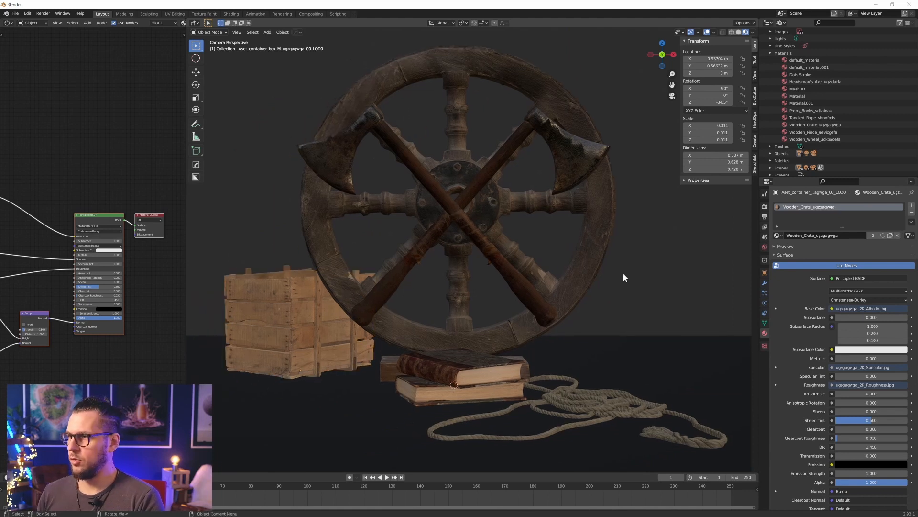
Scale the imported clay jug up about 1.5 times, place it beside the books behind the rope, and rotate it
key(s)
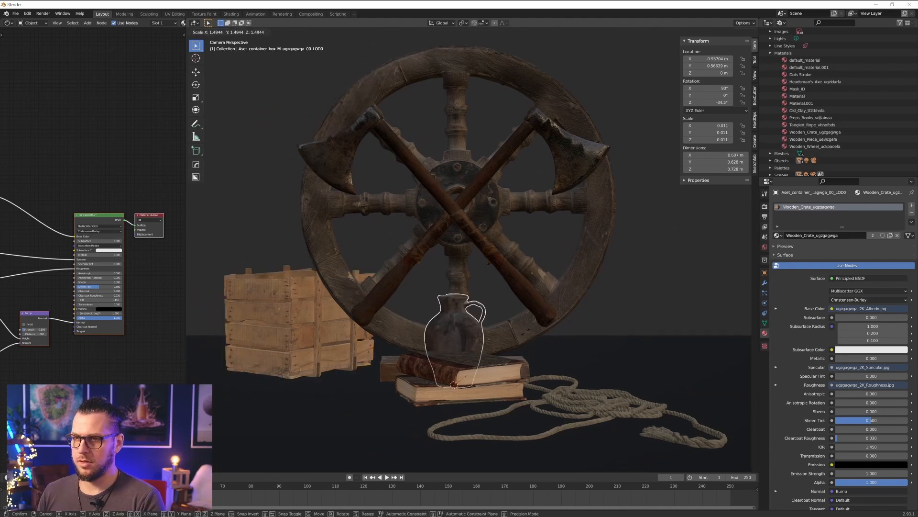
click(465, 335)
scroll(466, 335, up, 4)
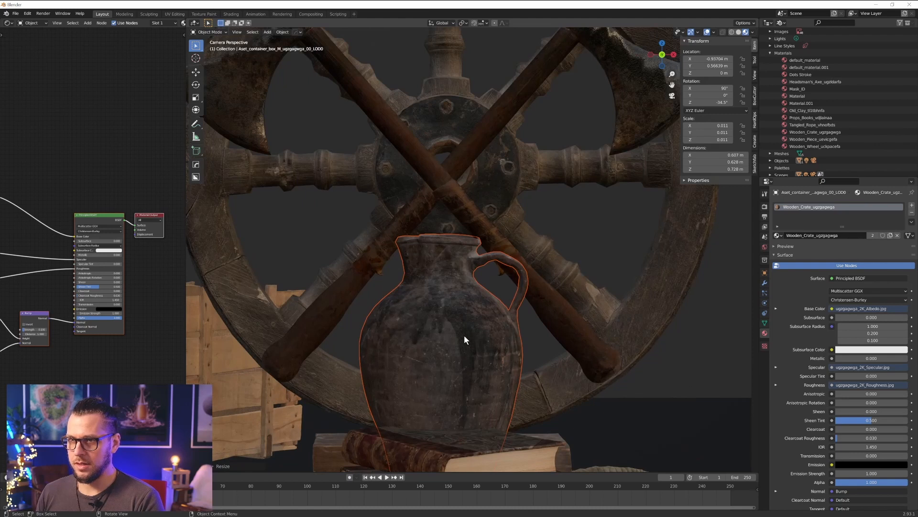
scroll(464, 335, down, 4)
key(g)
click(617, 335)
key(r)
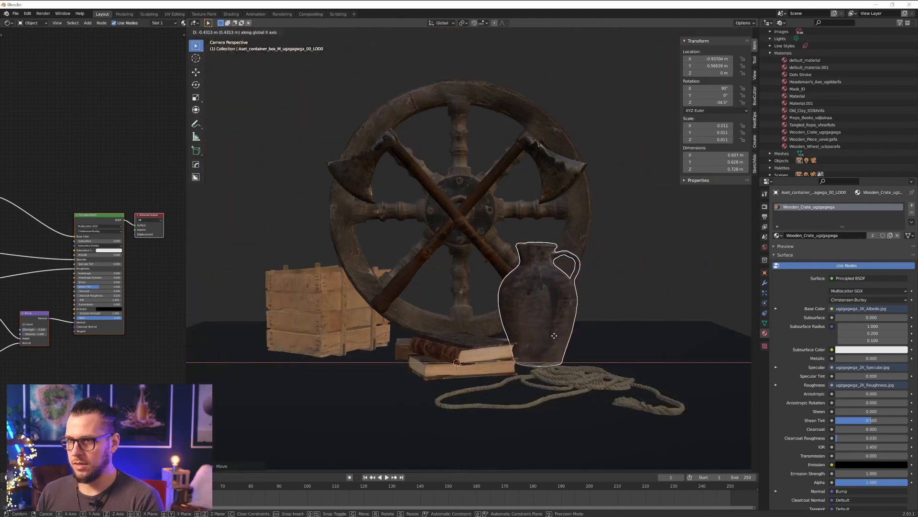
key(z)
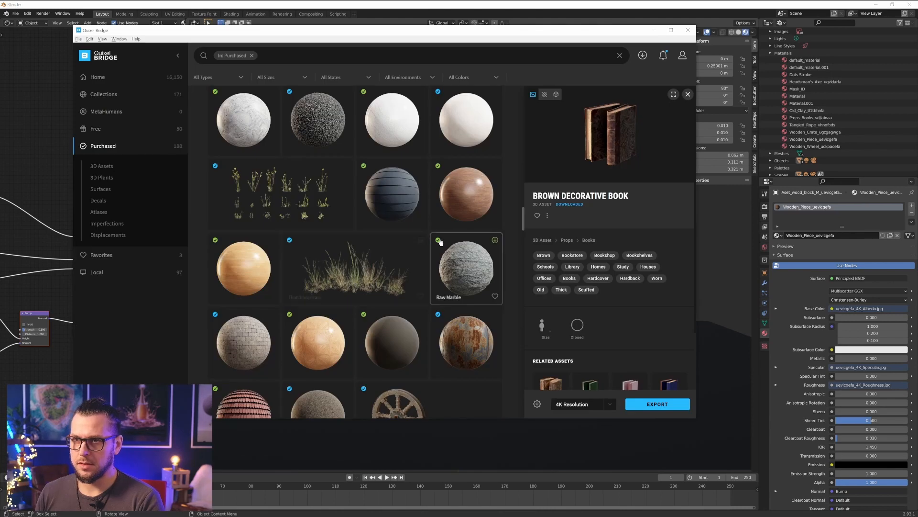
Import Thatching Grass from Quixel Bridge and place a small clump between the crate and the books, rotated around Z
click(421, 240)
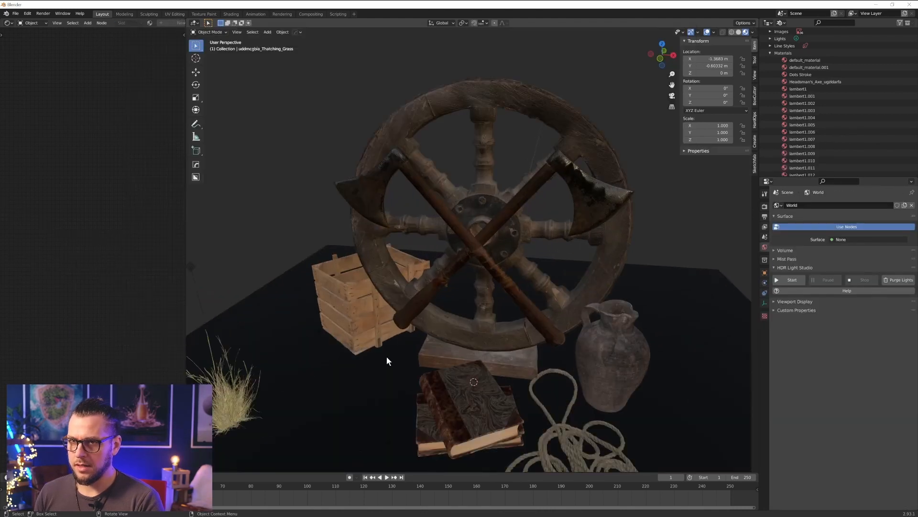
middle_drag(387, 357, 287, 382)
click(306, 368)
click(297, 385)
key(g)
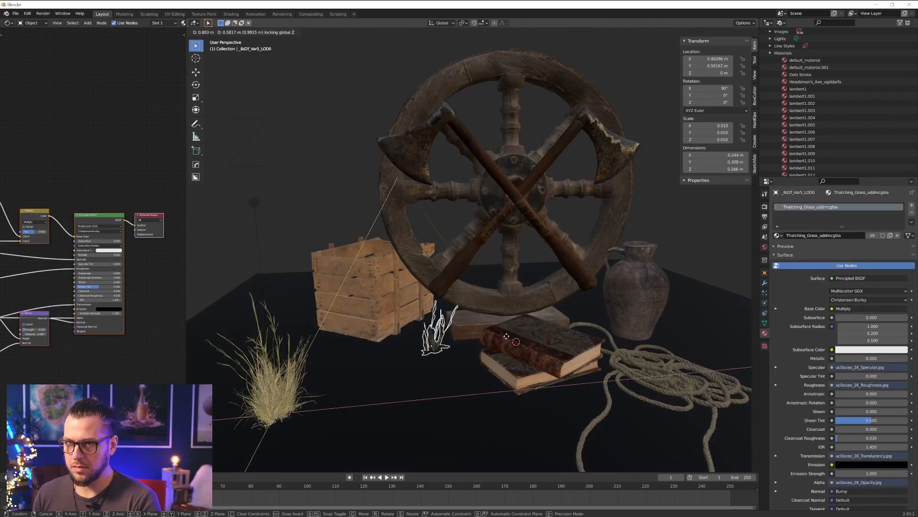
key(r)
key(z)
key(Return)
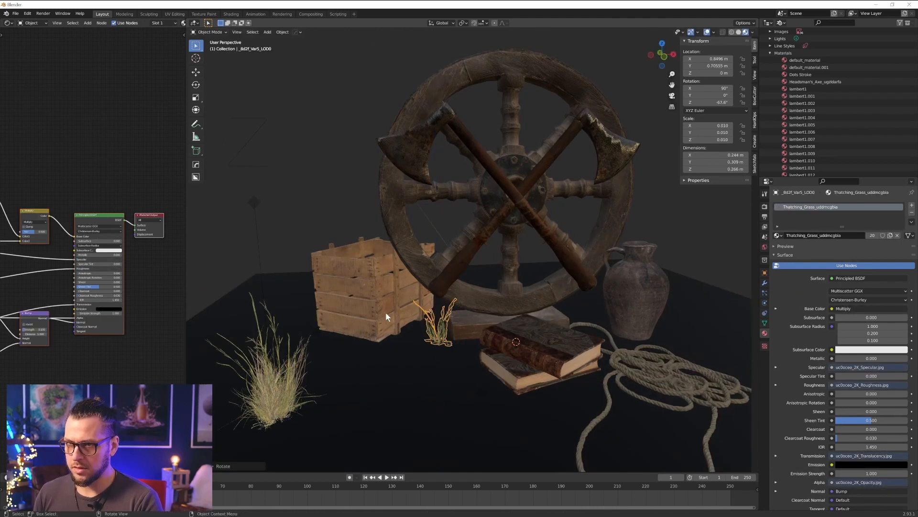
Move a second grass clump across the ground to the gap beside the crate and enlarge it to scale 0.016
click(299, 387)
key(g)
key(shift+z)
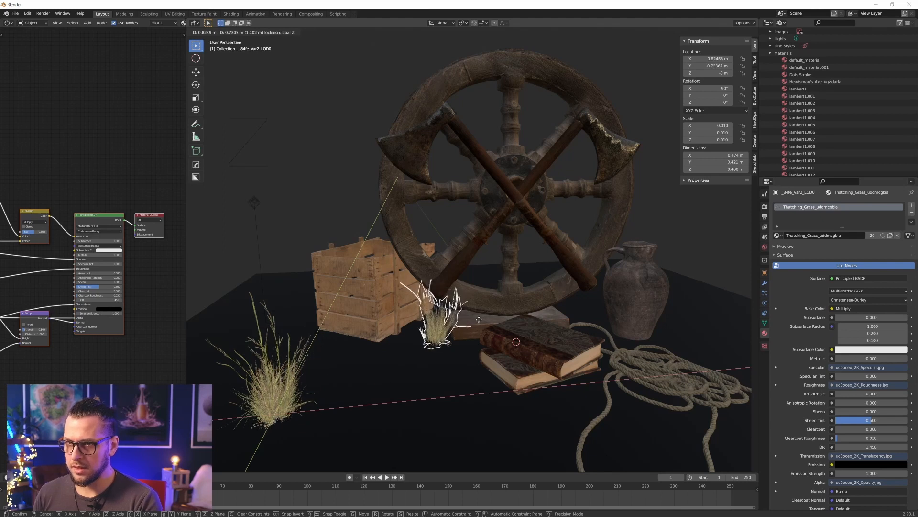
click(475, 318)
scroll(476, 317, up, 4)
middle_drag(476, 317, 473, 306)
key(s)
click(529, 289)
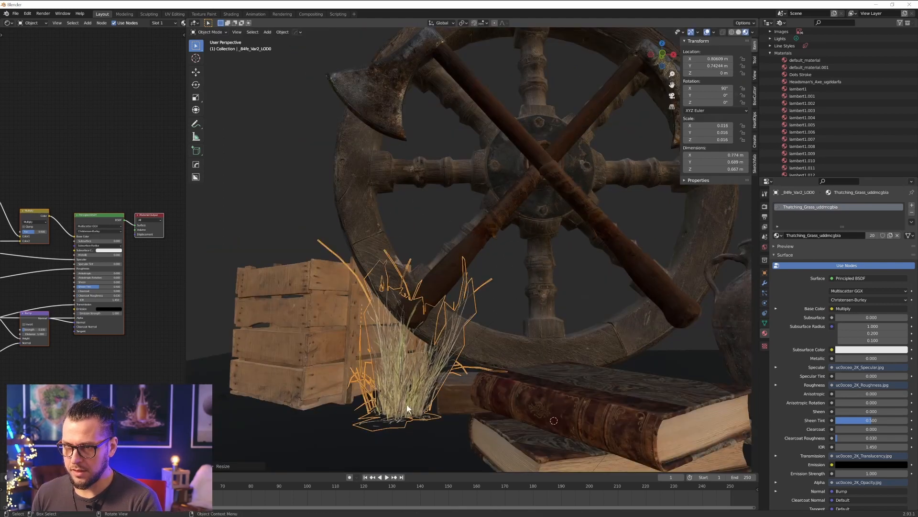
Place another grass clump behind the books near the jug and enlarge it to scale 0.017, judging it in the camera view
click(407, 406)
key(s)
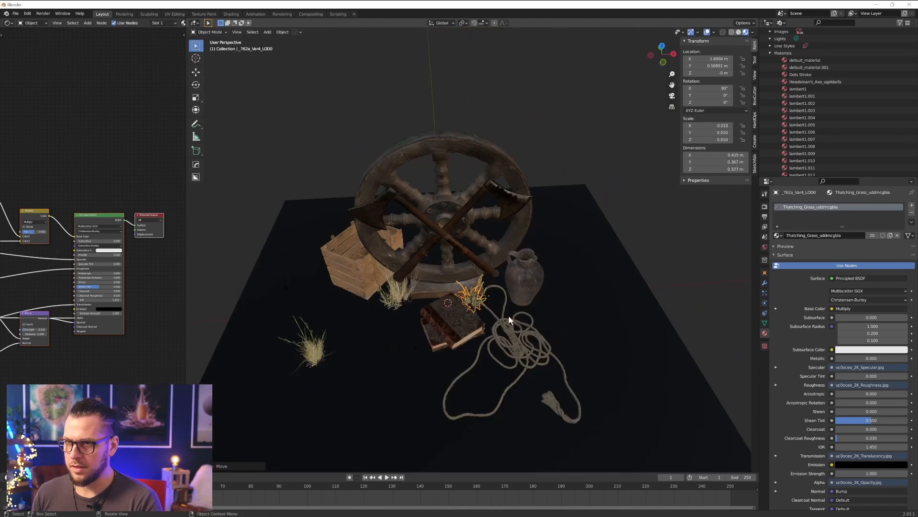
click(520, 330)
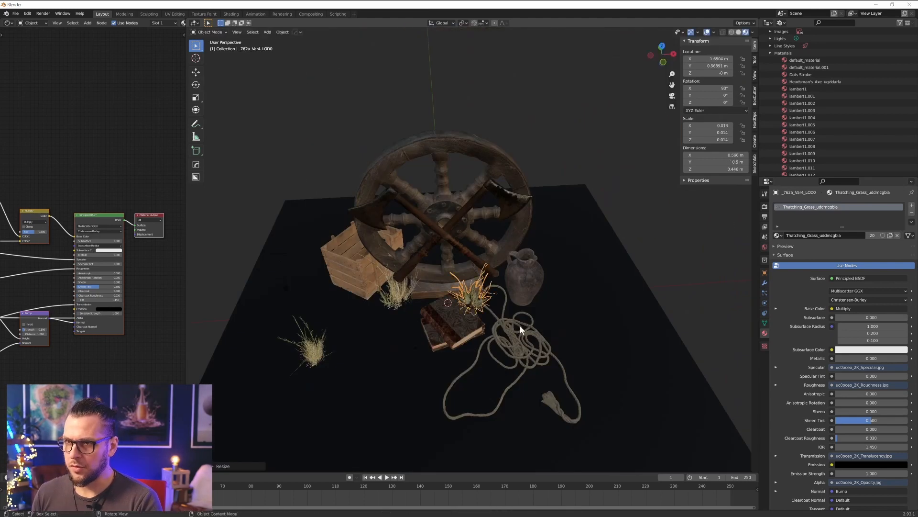
key(KP_0)
key(s)
click(590, 378)
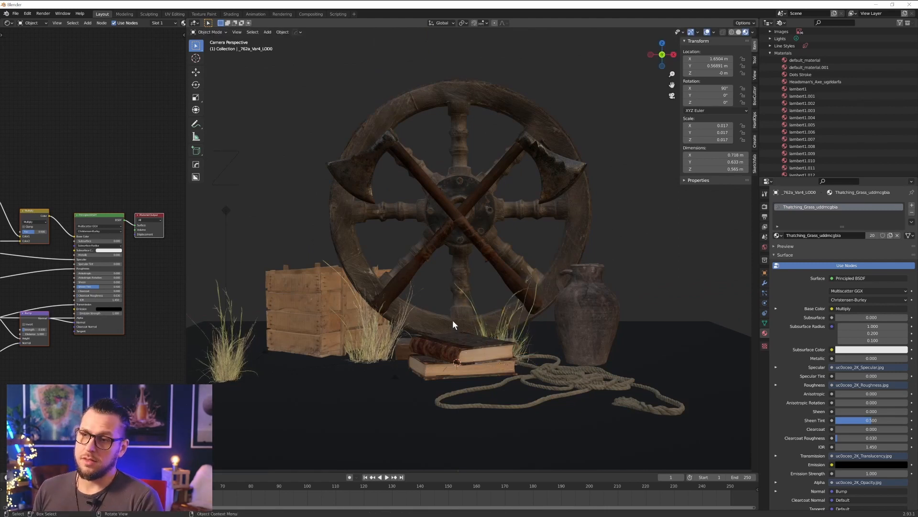
Bring the whiskey bottle into the scene and adjust its height so it stands on the upper book
key(alt+Tab)
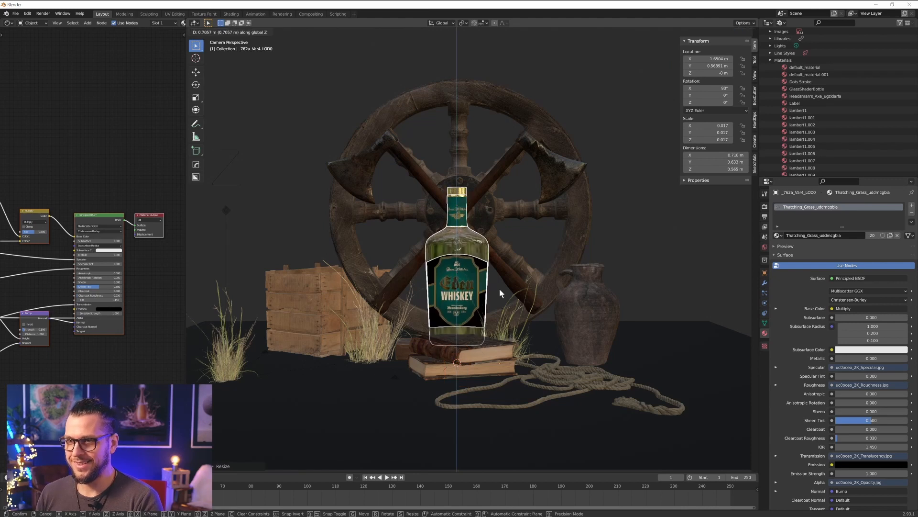
click(454, 349)
middle_drag(454, 349, 479, 337)
scroll(508, 327, up, 2)
scroll(435, 332, up, 2)
scroll(435, 333, up, 2)
scroll(490, 303, up, 4)
scroll(450, 327, down, 3)
key(g)
key(z)
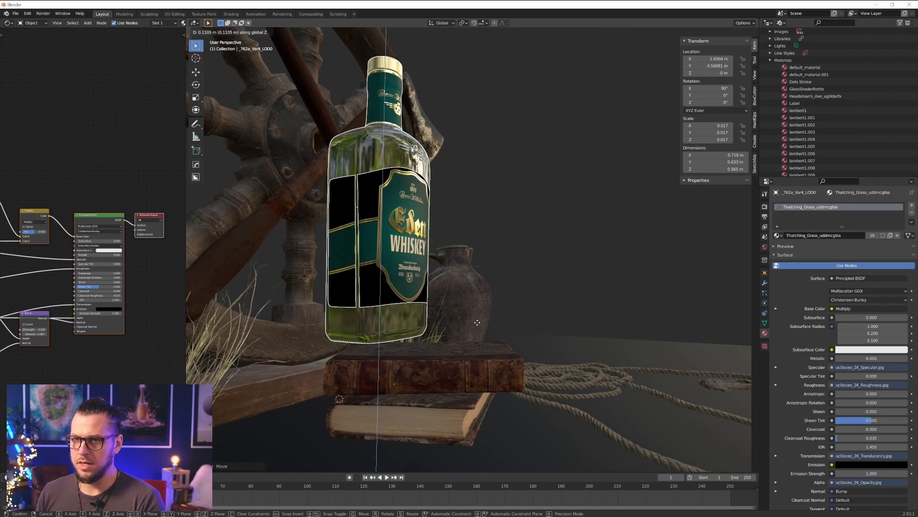
click(482, 295)
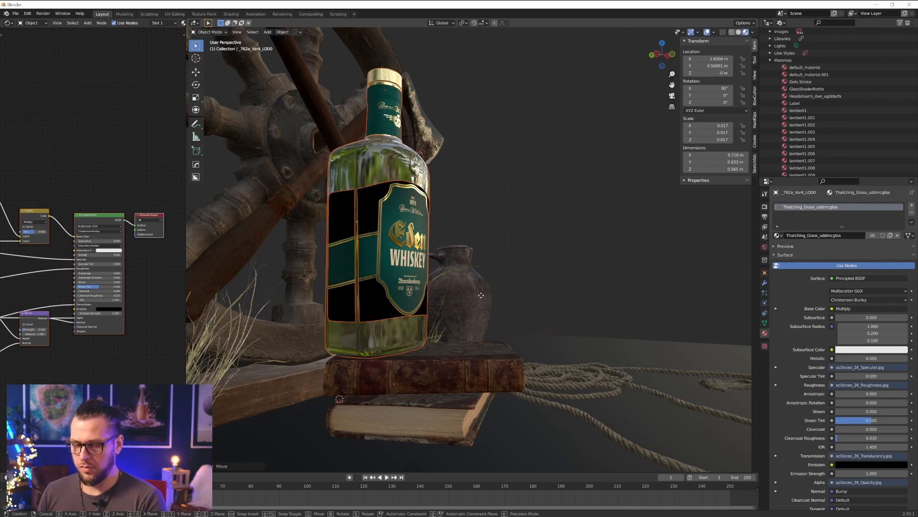
Shift the whiskey bottle about 0.14 m along negative Y on the upper book and return to the camera view
key(g)
key(y)
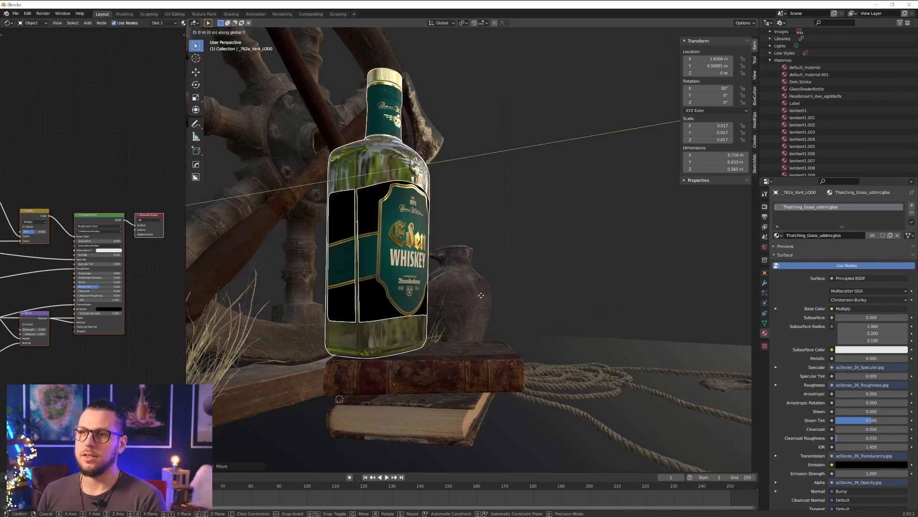
key(x)
key(y)
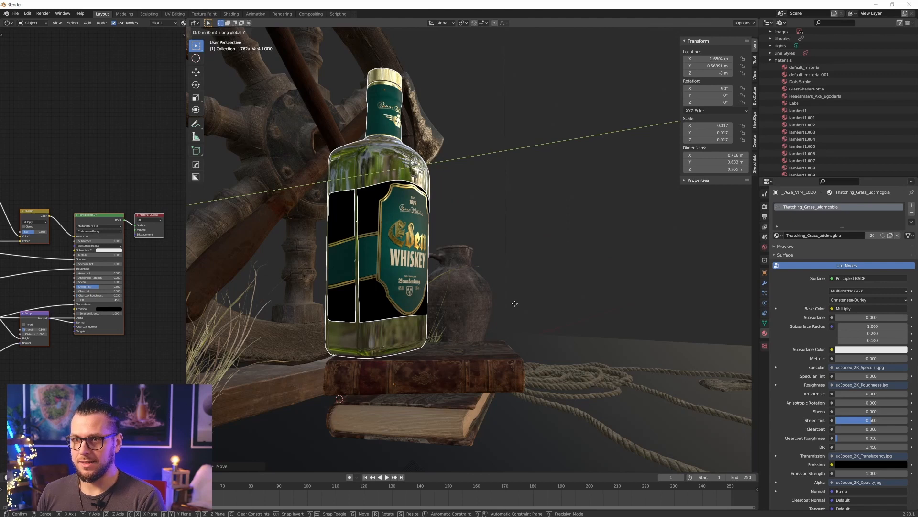
key(x)
key(y)
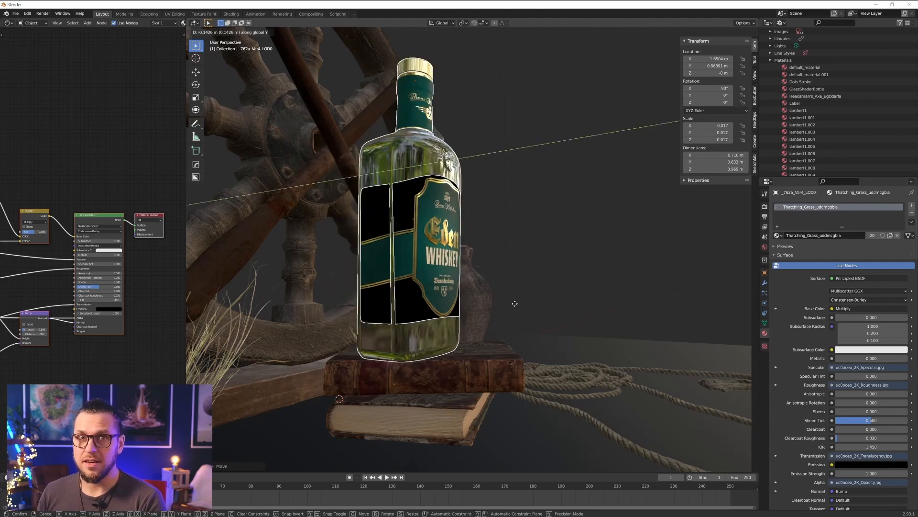
click(569, 289)
middle_drag(565, 287, 511, 285)
key(KP_0)
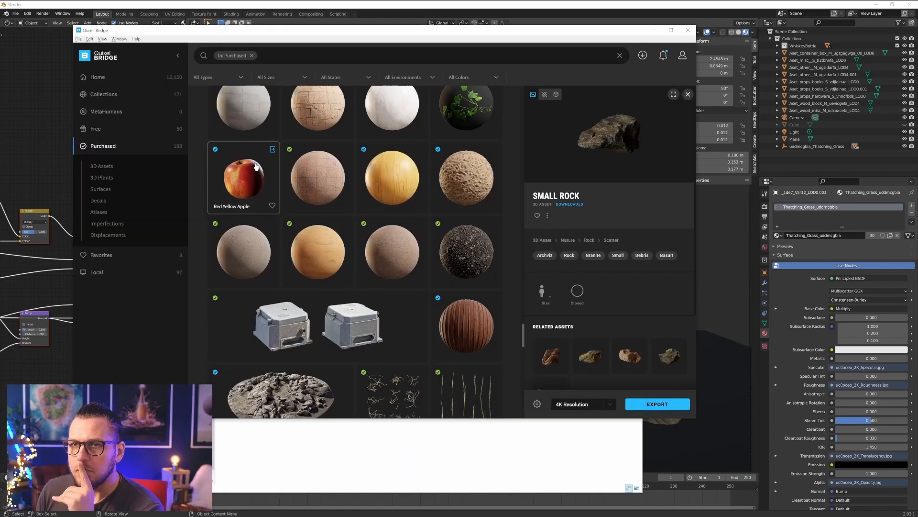
Export the Red Yellow Apple from the purchased assets in Quixel Bridge and return to Blender
click(271, 149)
click(271, 149)
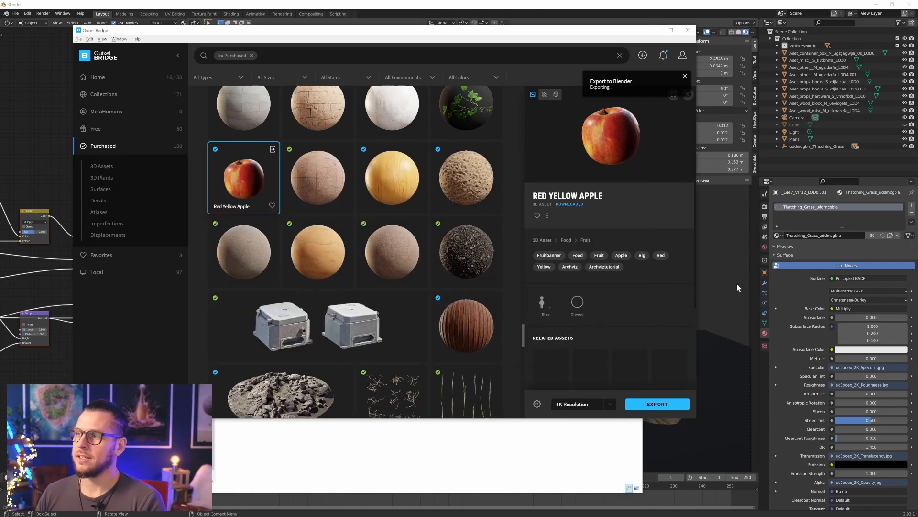
click(737, 283)
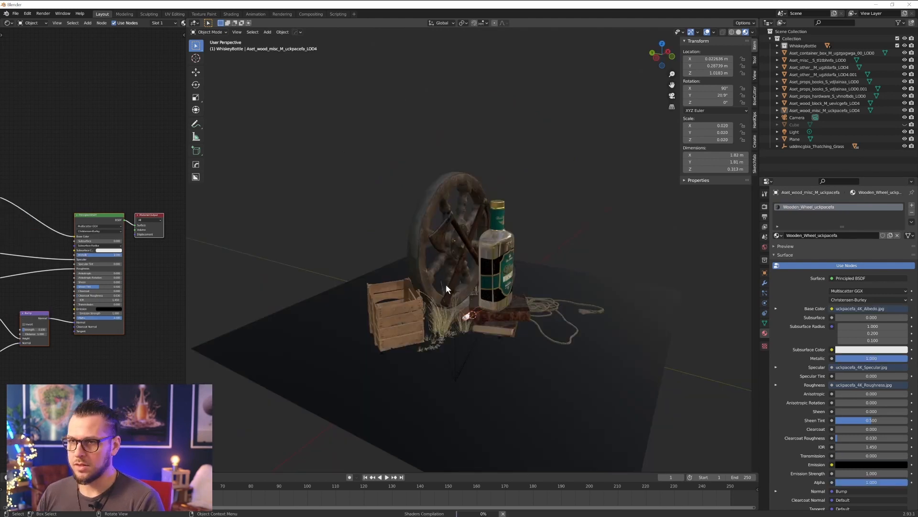
Enlarge the apple to scale 0.016 and move it along X to the crate side of the books
drag(445, 285, 455, 334)
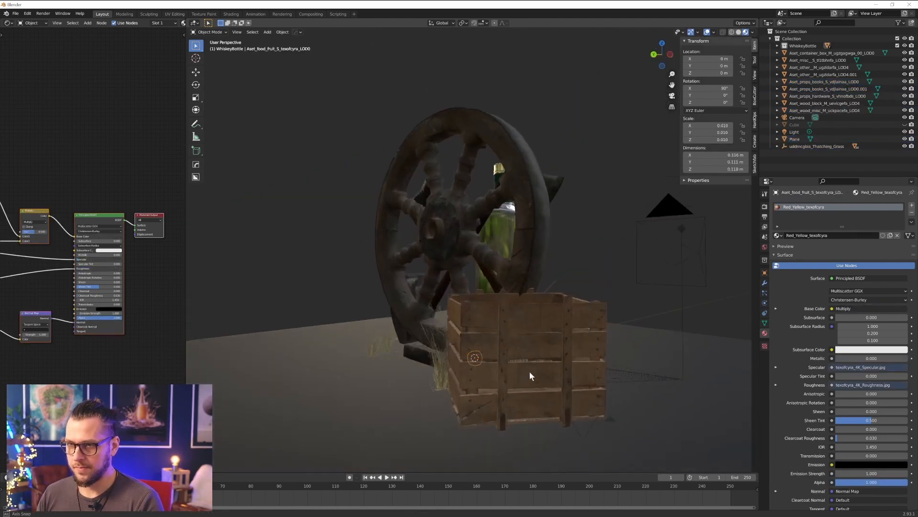
middle_drag(529, 375, 518, 348)
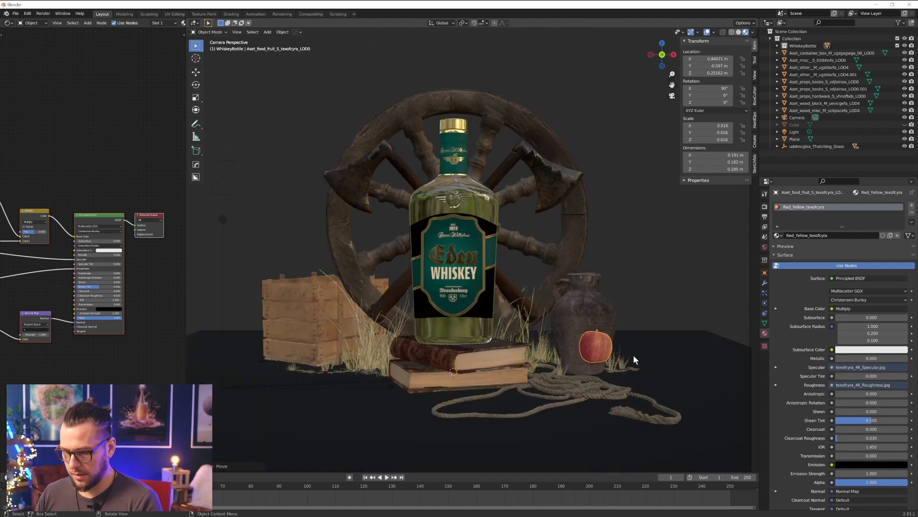
key(g)
key(x)
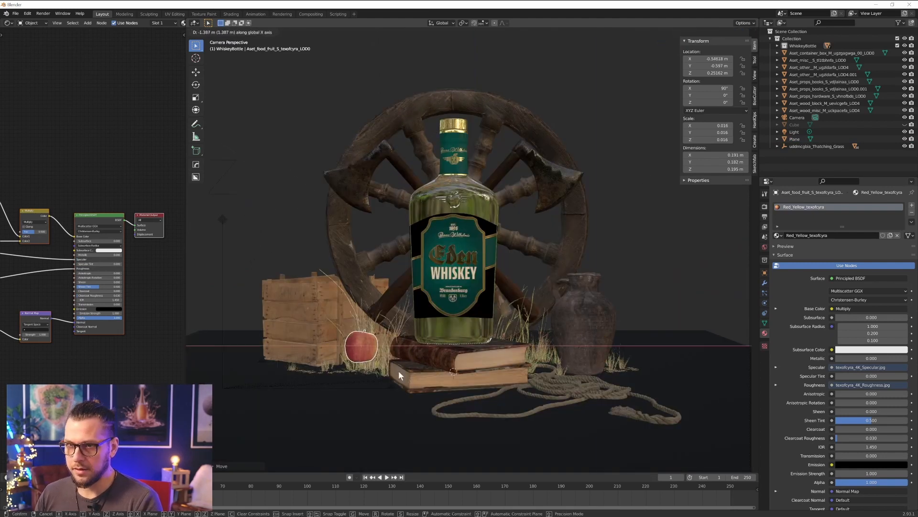
click(399, 375)
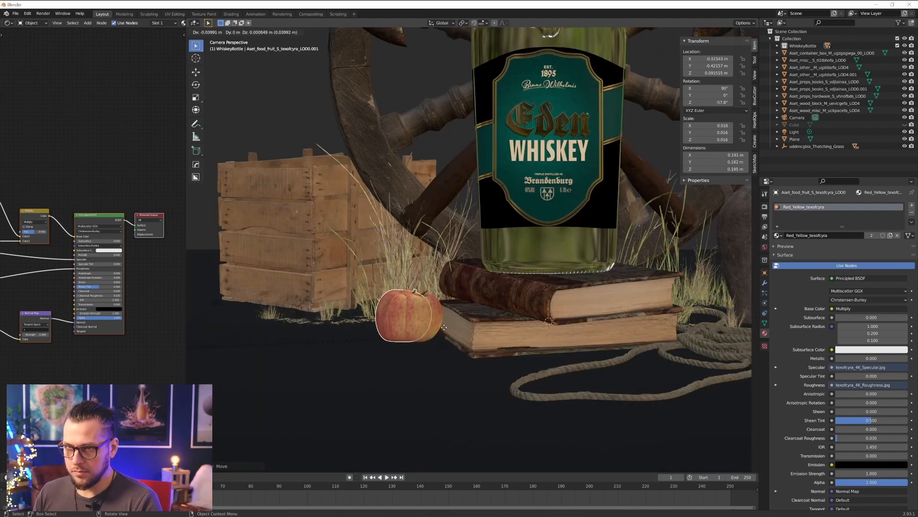
Duplicate the apple, rotate the copy and place it on the ground next to the first one
key(shift+d)
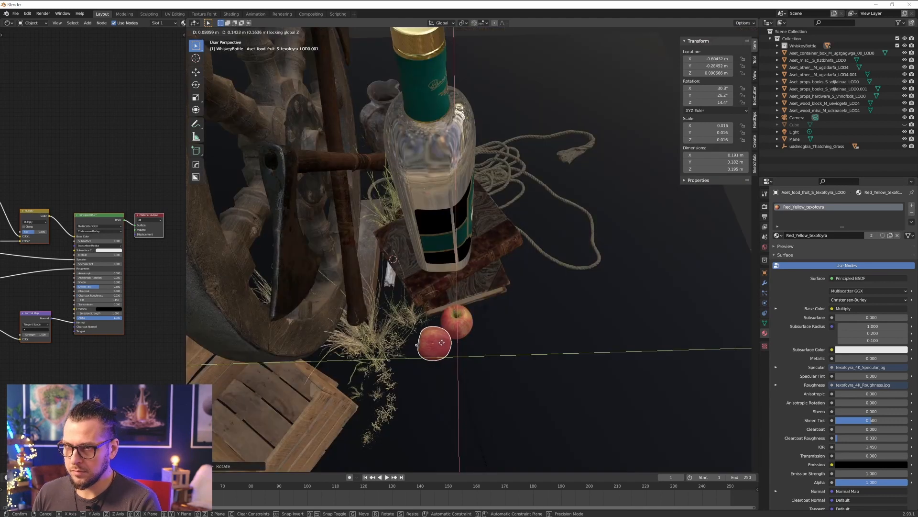
click(442, 342)
key(KP_0)
Set the render engine to Cycles and show the viewport in rendered shading
click(848, 204)
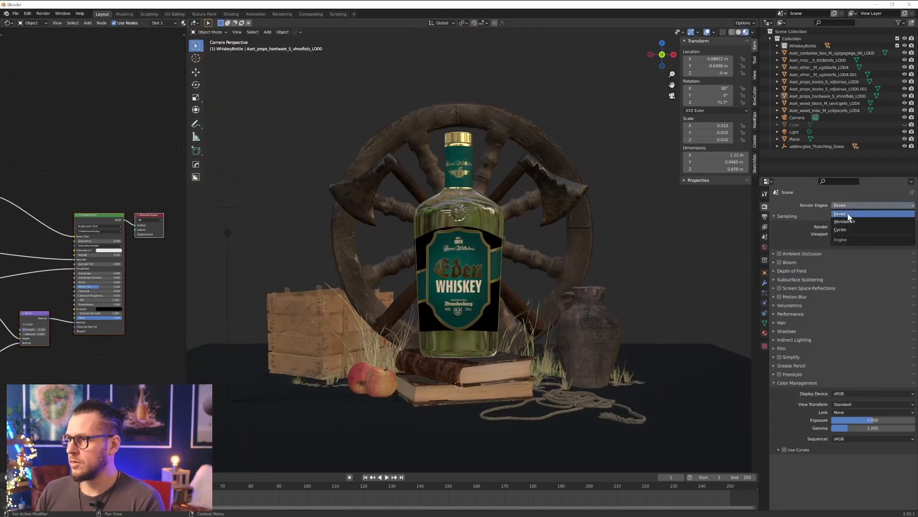
click(842, 232)
click(746, 32)
Light the world with an environment texture using forest_slope_4k.hdr and rotate its mapping around Z
click(764, 247)
click(832, 247)
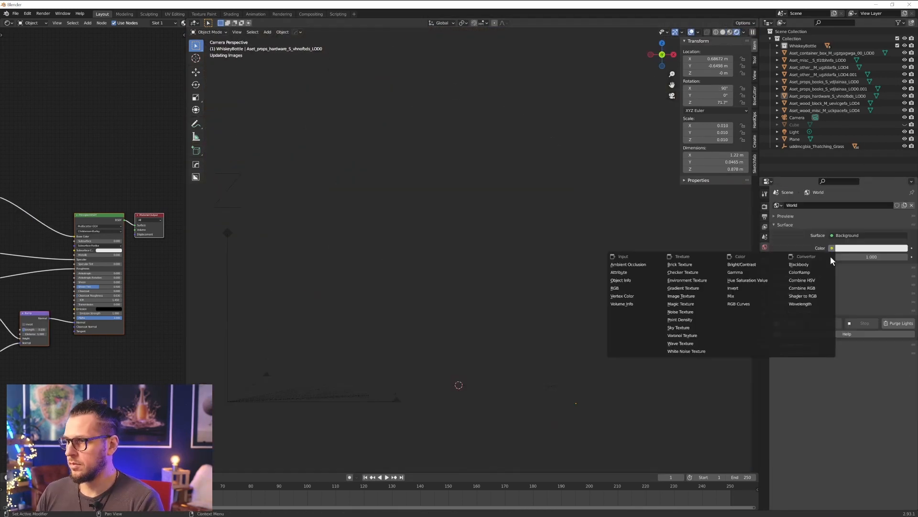
click(709, 278)
click(885, 257)
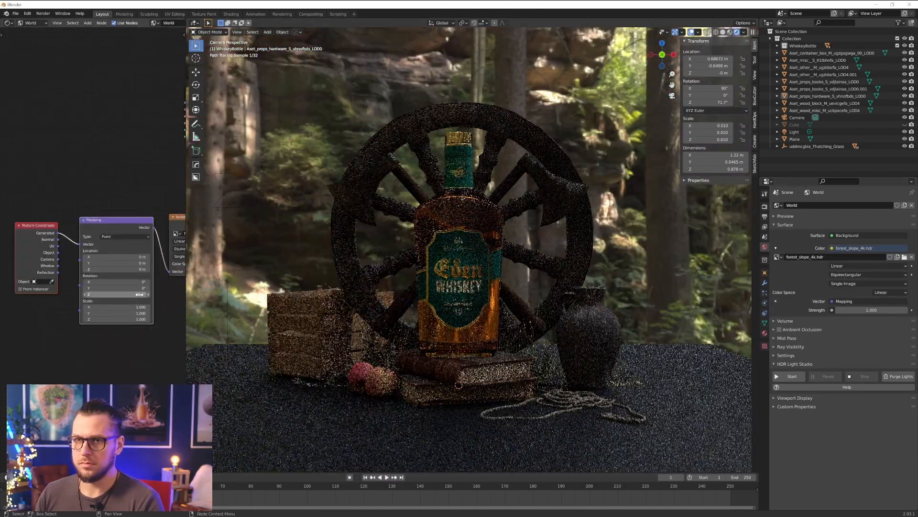
drag(139, 295, 148, 307)
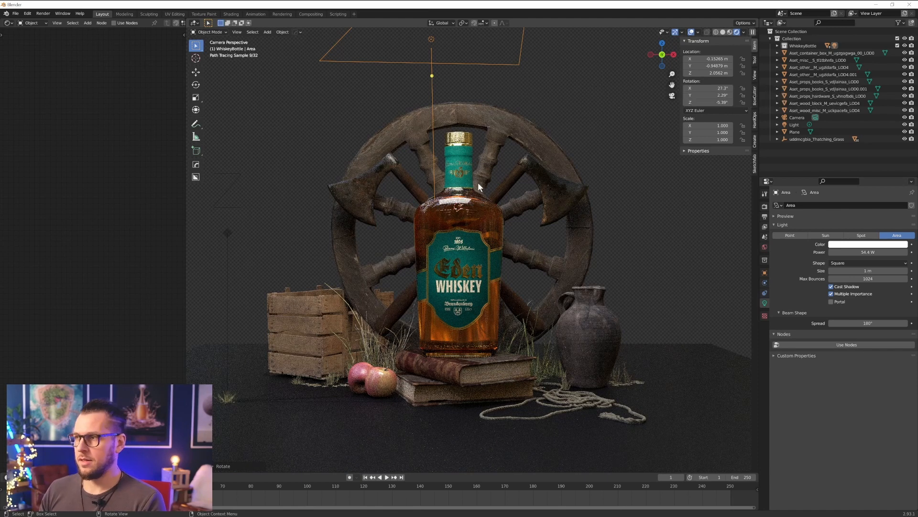
Move the area light along X to about 0.06 m so it sits above the bottle
key(g)
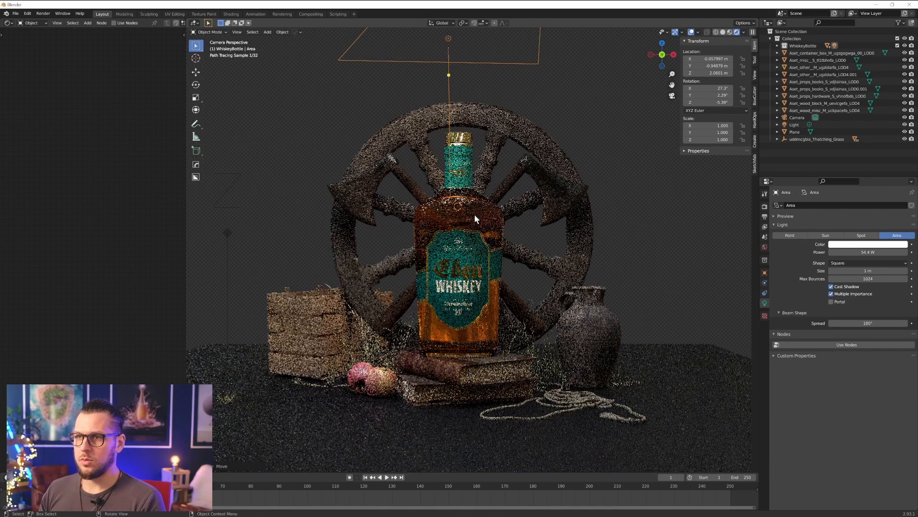
Move the area light to about X -0.07 m, Y -1.05 m, Z 2.04 m above the bottle
click(474, 214)
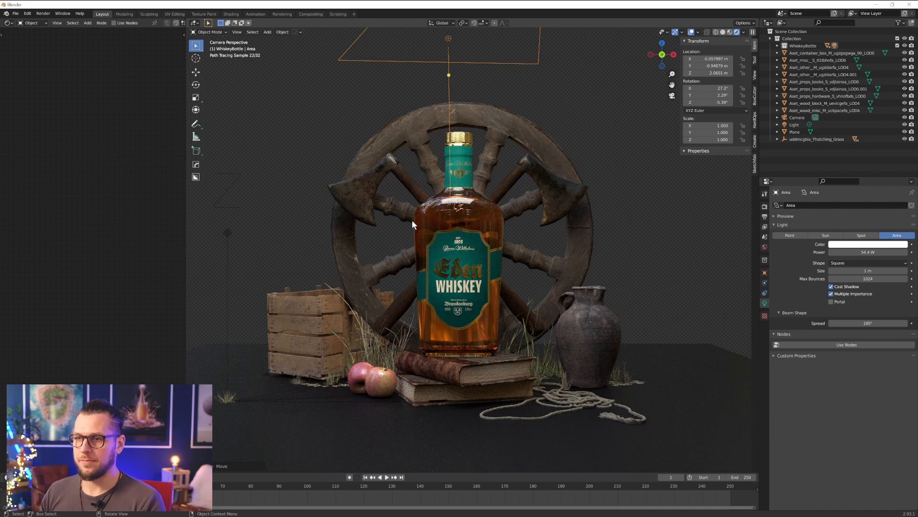
middle_drag(412, 219, 465, 221)
key(g)
click(468, 222)
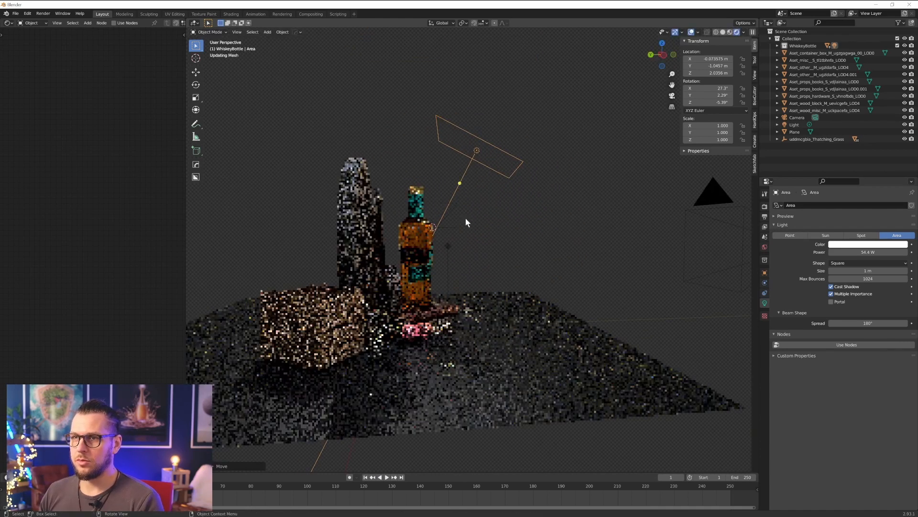
Set the area light's power to 120.4 W and rotate the light towards the bottle
drag(866, 252, 882, 252)
key(KP_0)
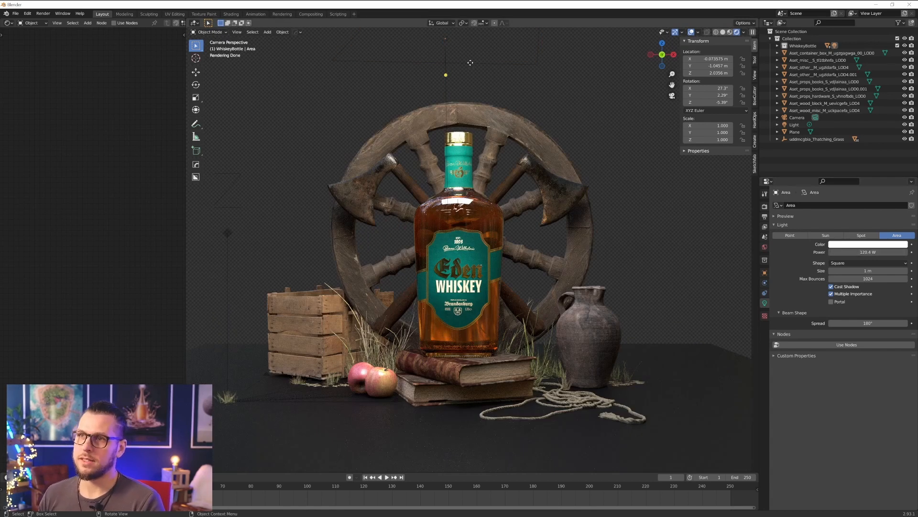
middle_drag(470, 62, 473, 138)
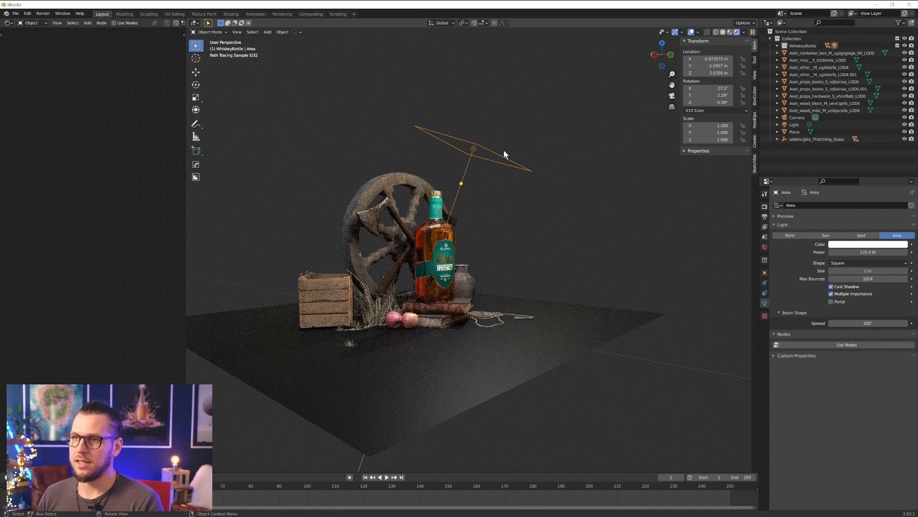
key(r)
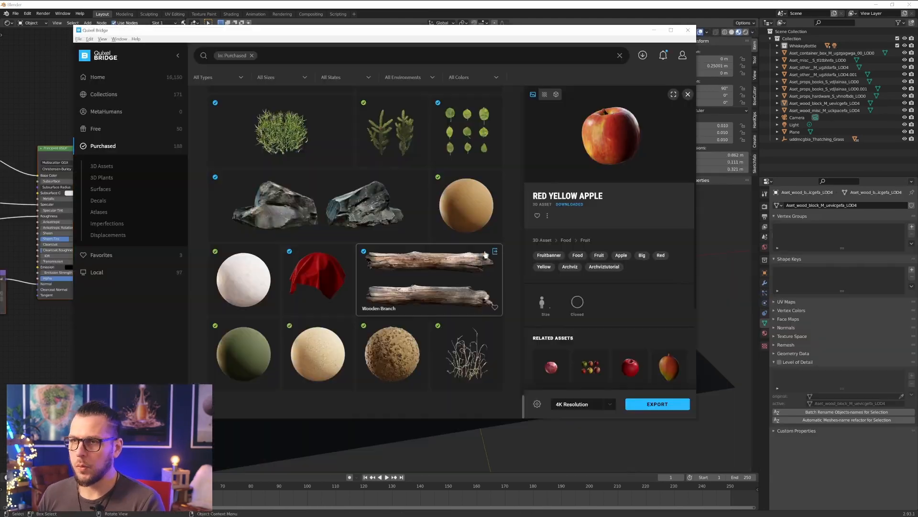
Switch to Quixel Bridge and export the Wooden Branch asset to Blender
click(494, 251)
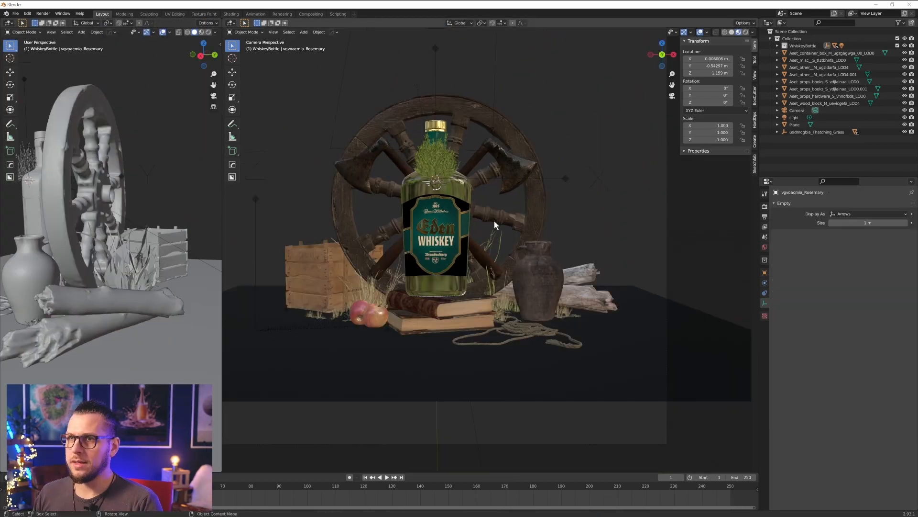
Move the rosemary beside the crate to about X -1.38 m and Z 0.18 m, and scale it to 1.587
click(492, 181)
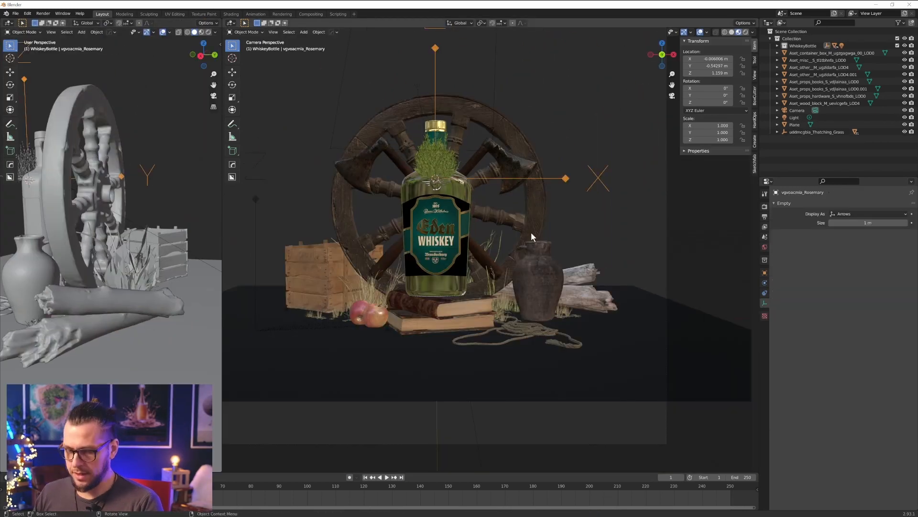
key(g)
key(x)
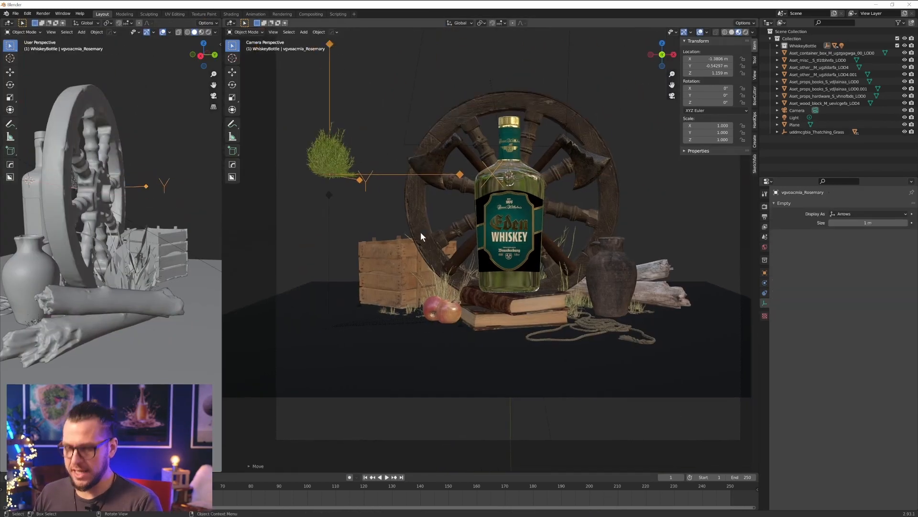
key(z)
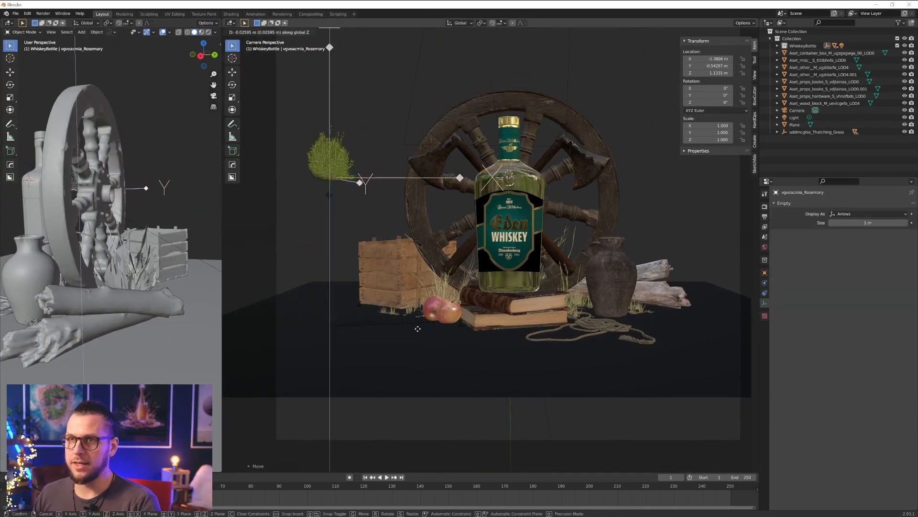
click(409, 362)
key(s)
click(490, 327)
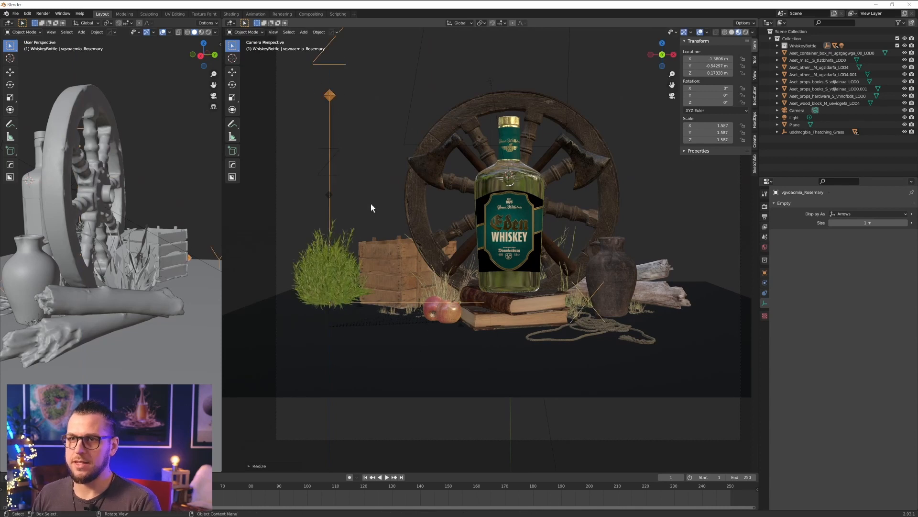
Undo the last scaling of the thatching grass
click(334, 271)
middle_drag(334, 271, 482, 327)
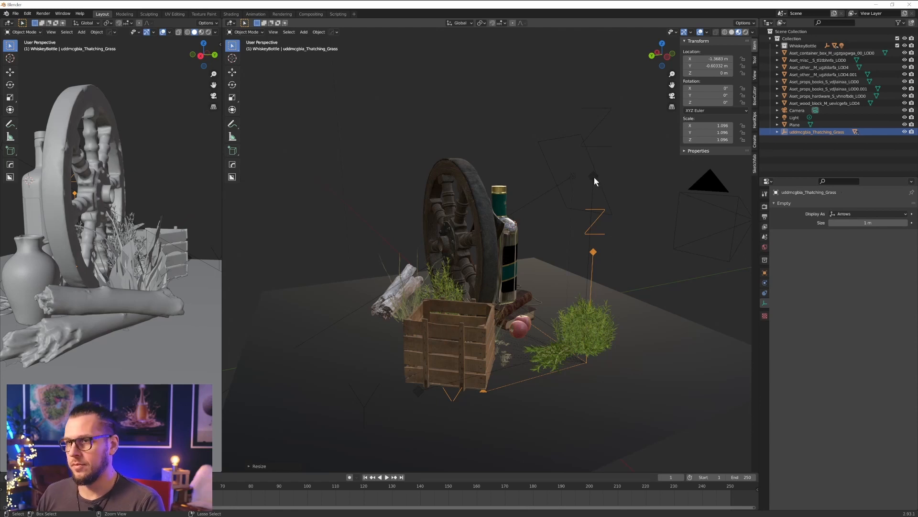
key(ctrl+z)
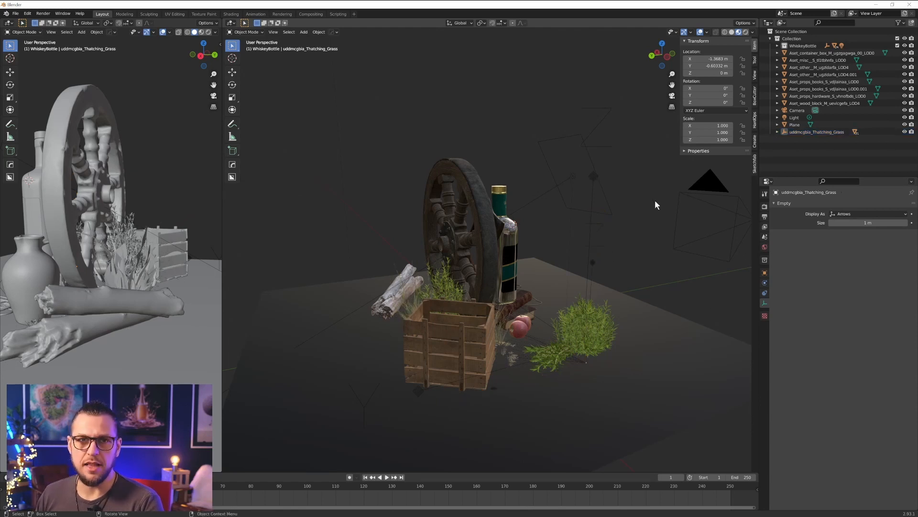
Scale a single rosemary plant, rotate it 21.5° around Y and place it behind the bottle on the vase side
click(596, 197)
key(s)
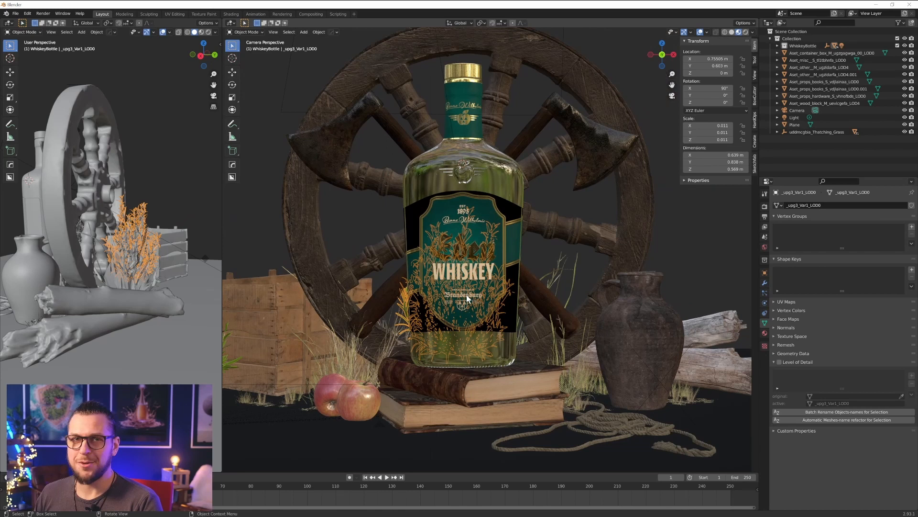
drag(466, 295, 559, 232)
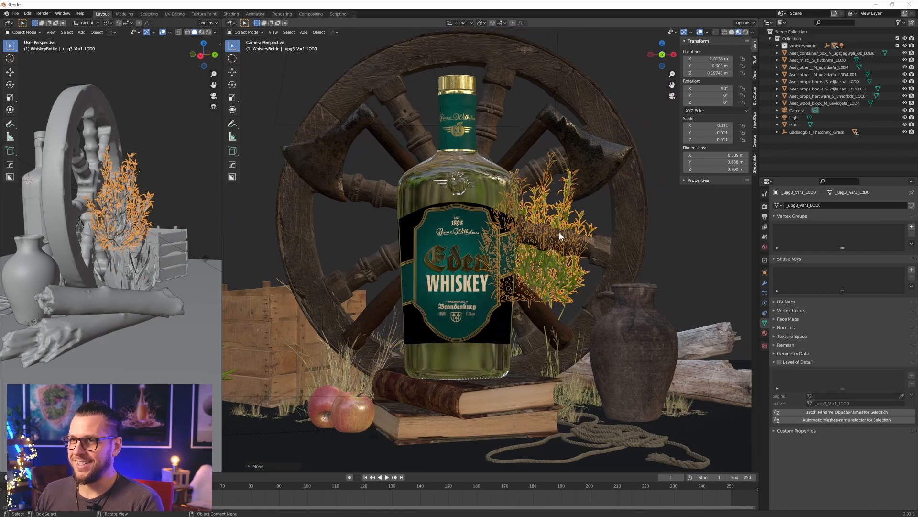
key(r)
click(656, 261)
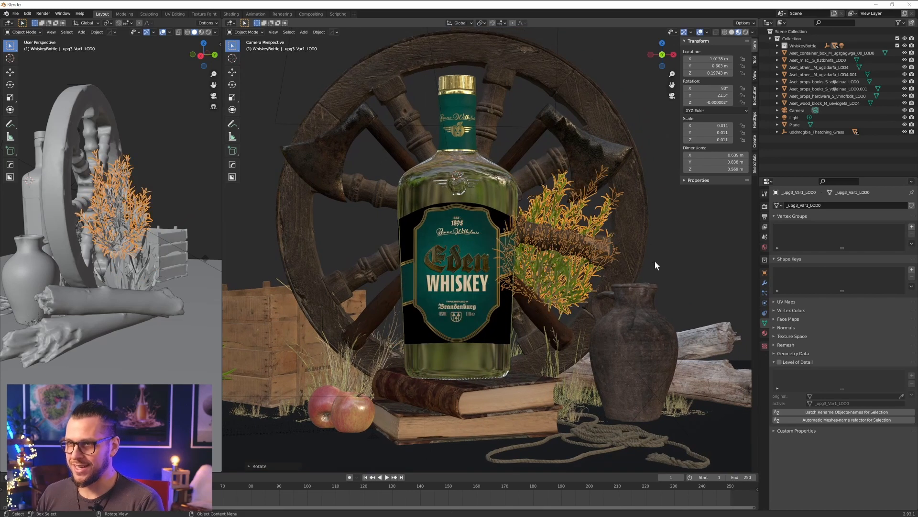
key(g)
click(637, 291)
click(689, 249)
click(554, 216)
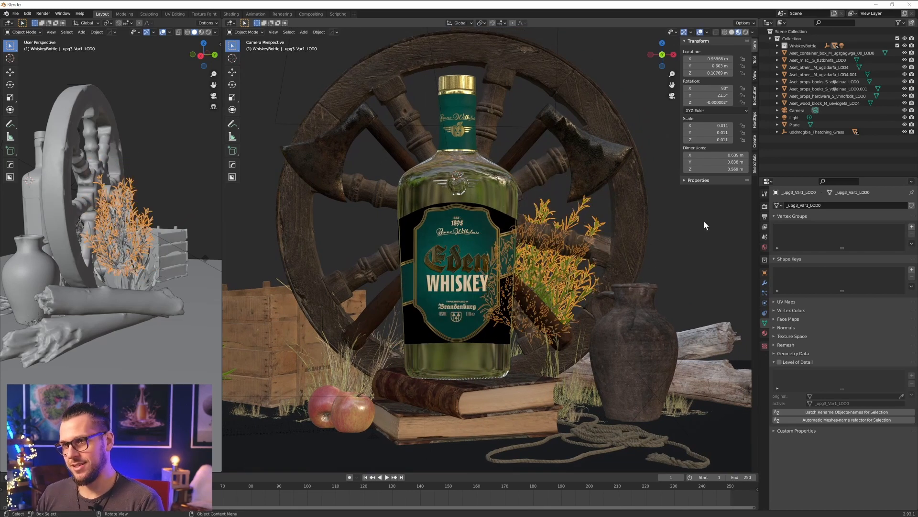
click(705, 219)
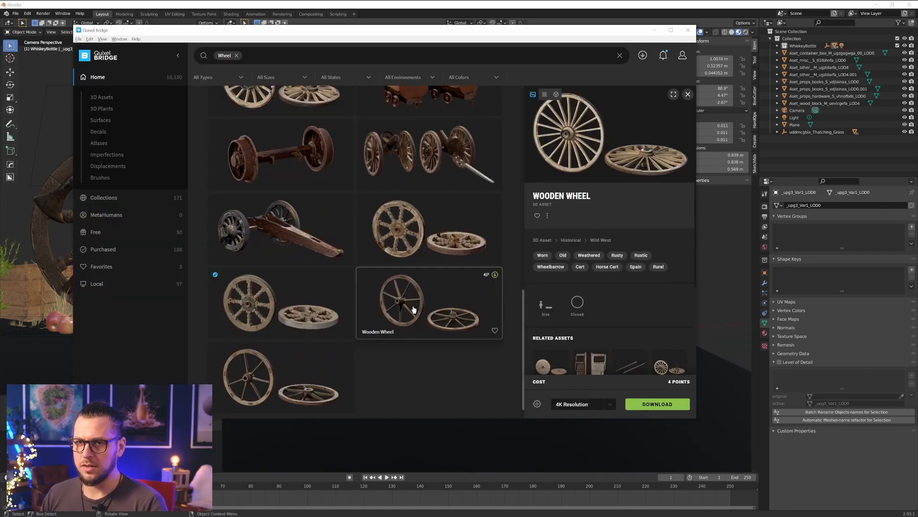
Switch to Quixel Bridge, download the thin-spoked Wooden Wheel at 4K resolution and export it to Blender
click(414, 309)
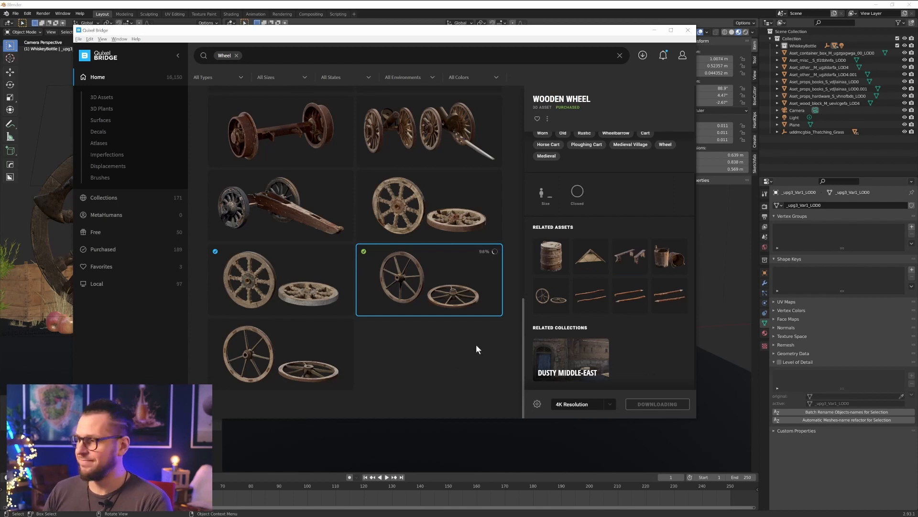
click(495, 251)
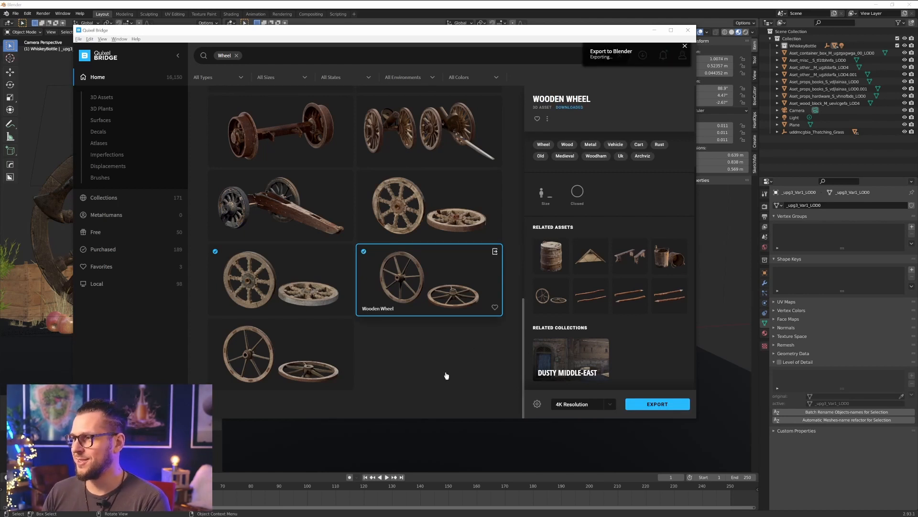
click(564, 15)
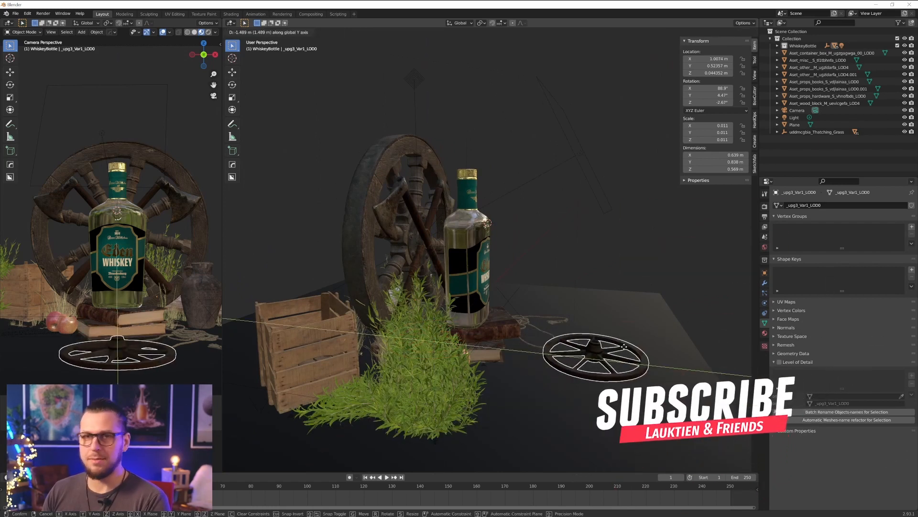
Stand the imported wheel upright by rotating it 90° around X and scale it up
key(r)
key(x)
key(9)
key(0)
key(Return)
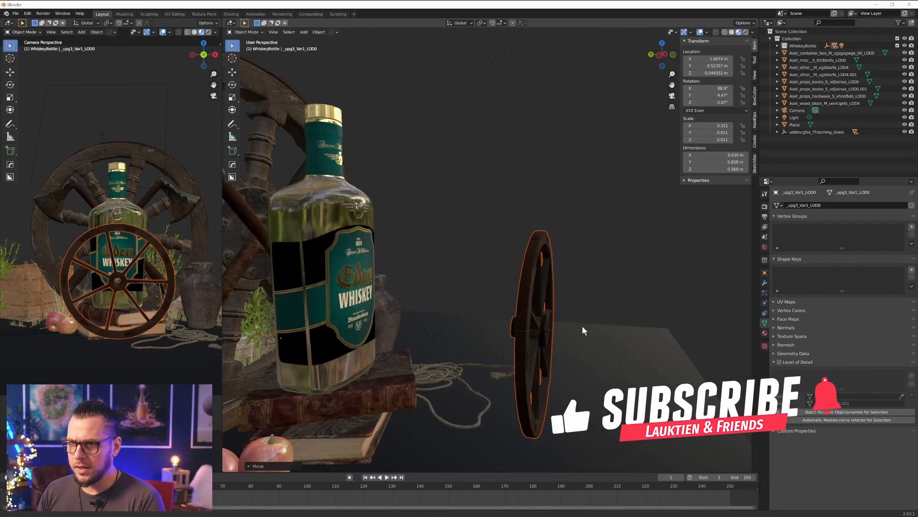
key(s)
click(624, 346)
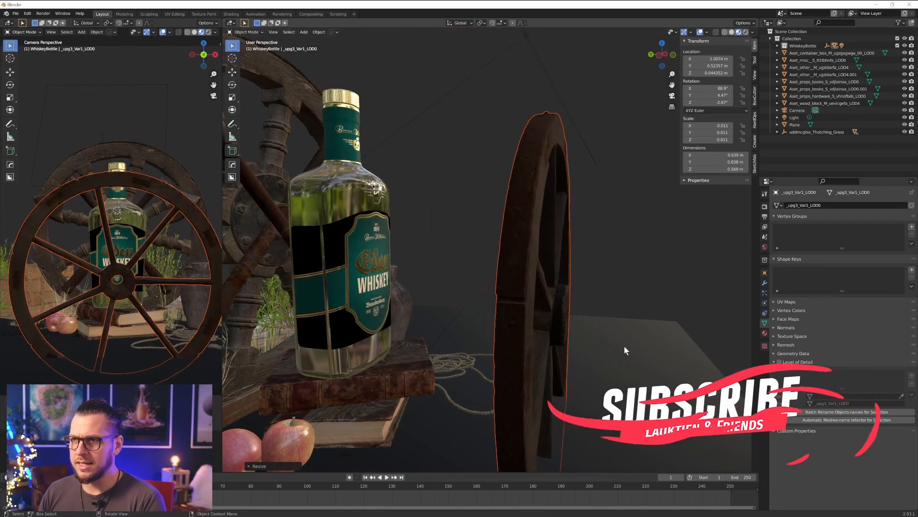
Move the new wheel back along Y to the old wheel and adjust its height along Z
middle_drag(624, 346, 597, 351)
scroll(598, 351, down, 5)
key(g)
key(y)
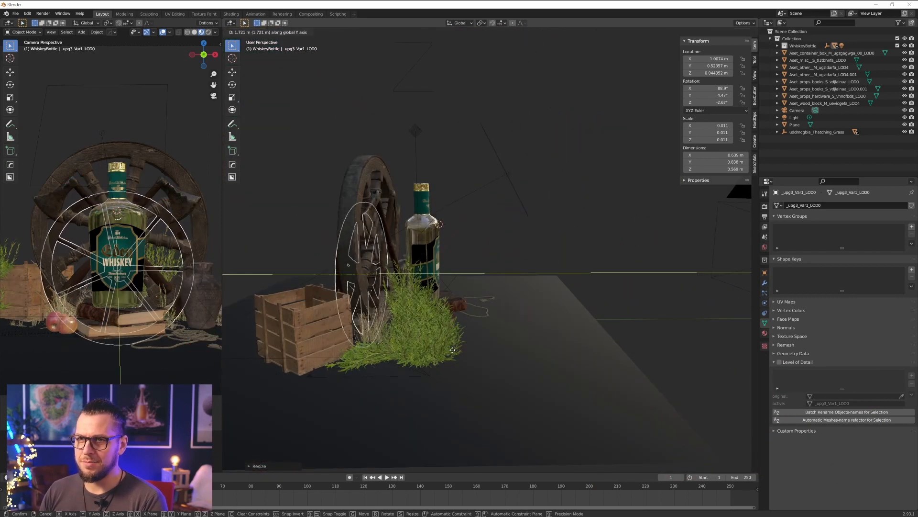
click(475, 349)
middle_drag(471, 347, 498, 324)
scroll(415, 334, up, 4)
key(g)
key(z)
click(519, 271)
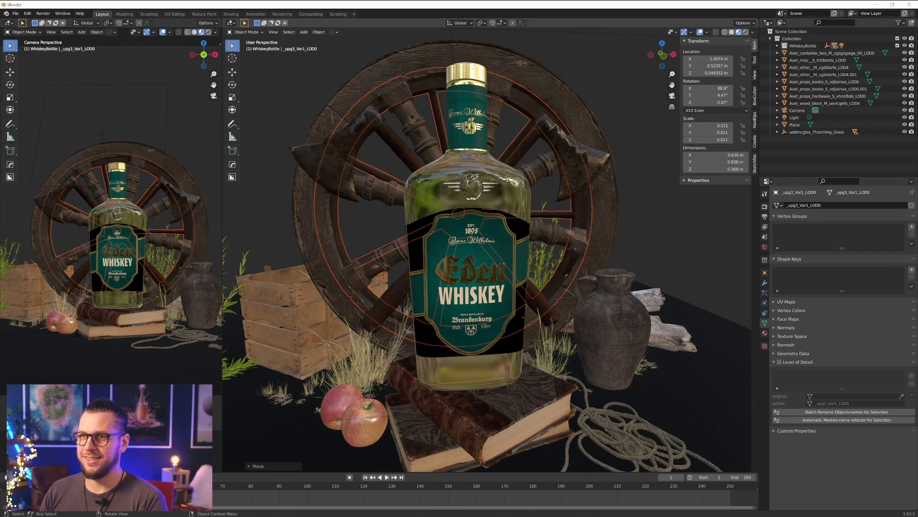
Scale the new wheel to match the old wheel and adjust its depth along Y
key(s)
click(563, 352)
middle_drag(478, 358, 555, 363)
key(g)
key(y)
Switch back to Blender, show the camera viewport in rendered shading and select the WhiskeyBottle collection
click(746, 32)
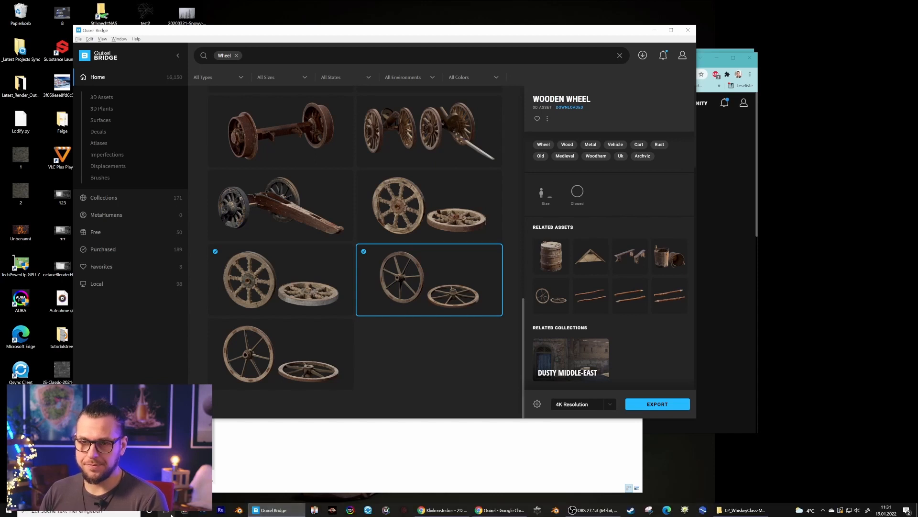
click(238, 509)
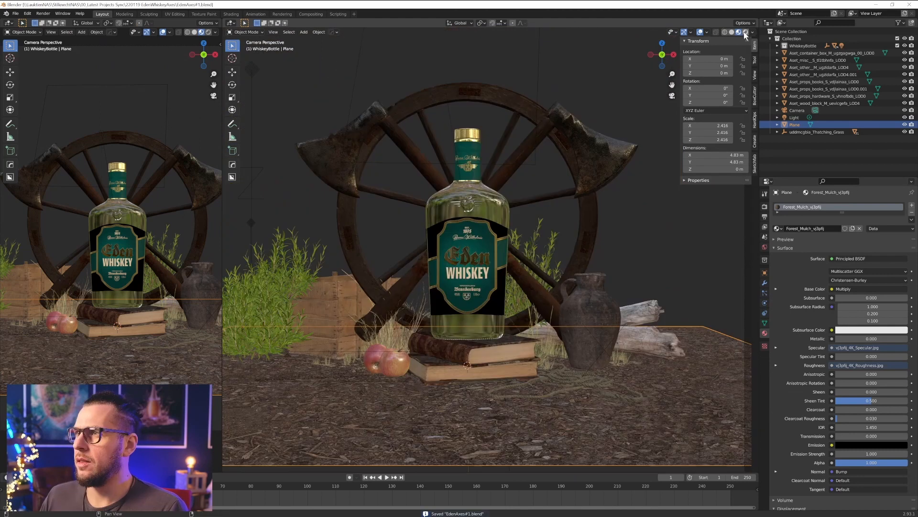
click(745, 32)
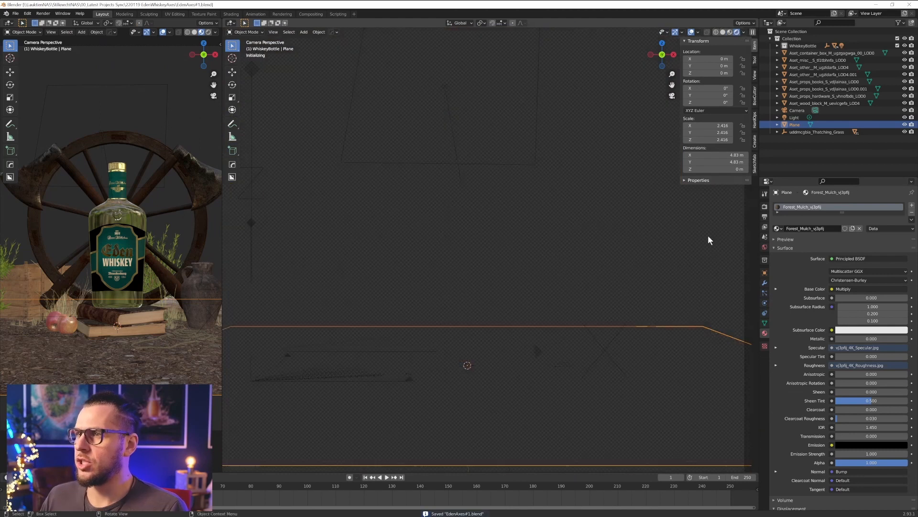
click(712, 230)
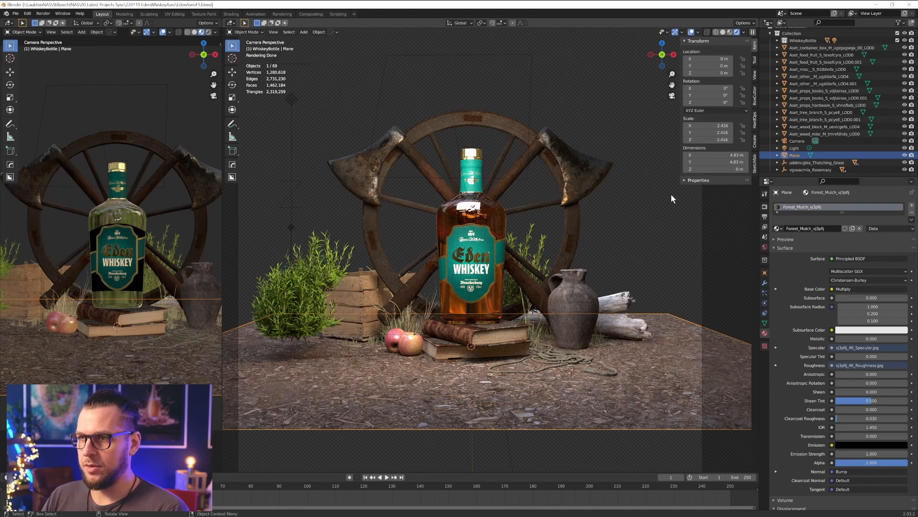
click(671, 194)
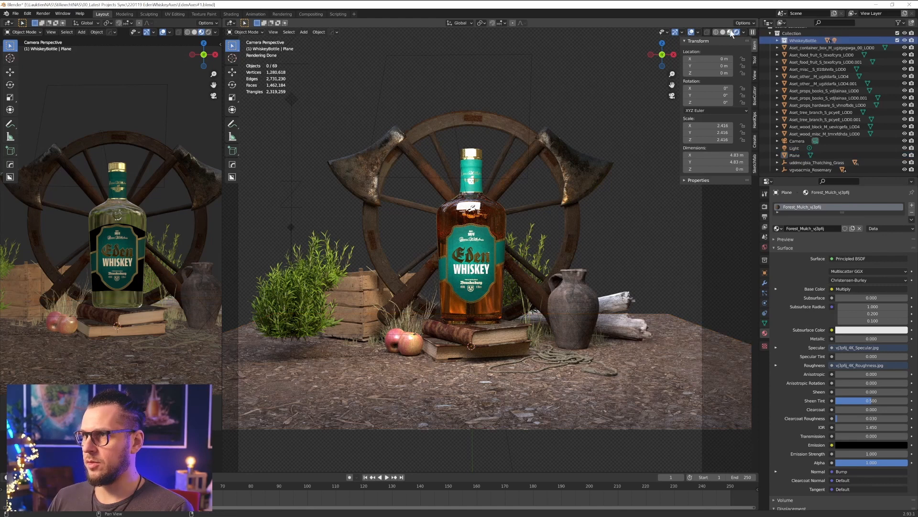
right_click(807, 44)
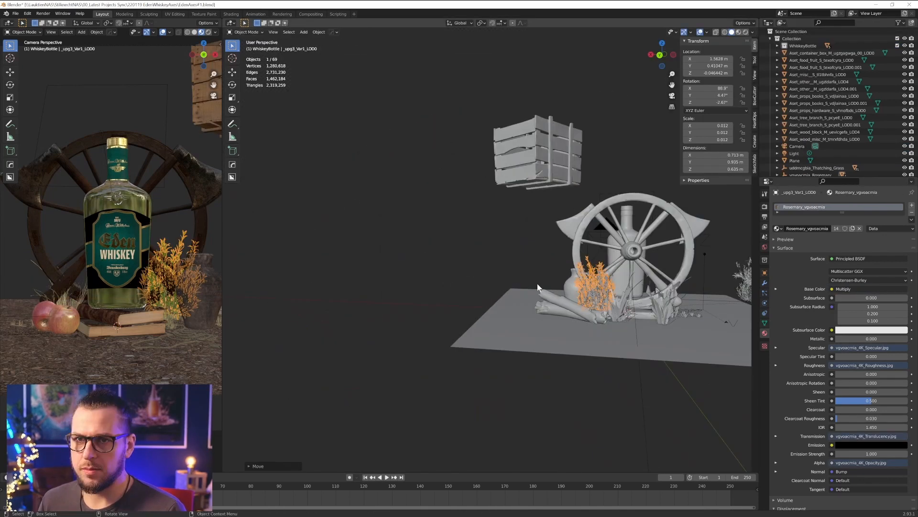
Move the small rosemary plant to the ground between the books and the vase
middle_drag(538, 284, 472, 331)
scroll(473, 331, up, 4)
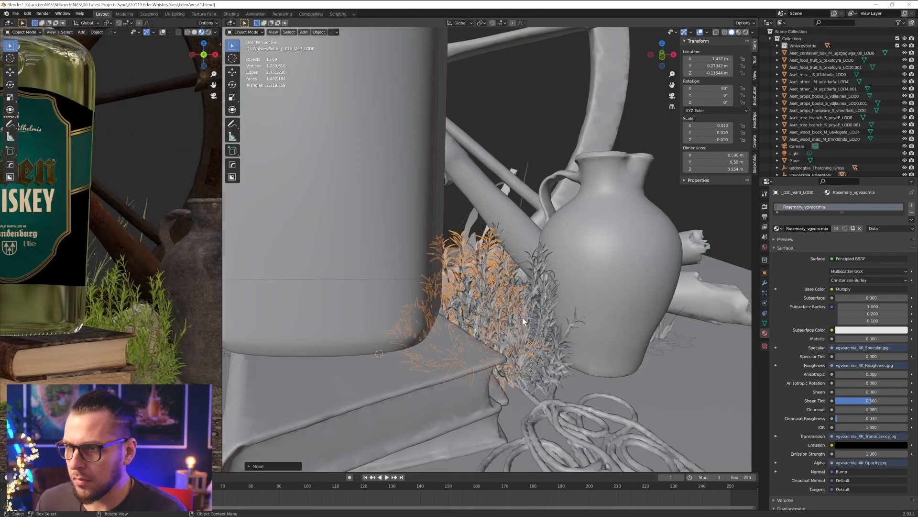
key(g)
click(523, 322)
scroll(556, 302, down, 6)
middle_drag(536, 258, 555, 301)
scroll(555, 301, down, 3)
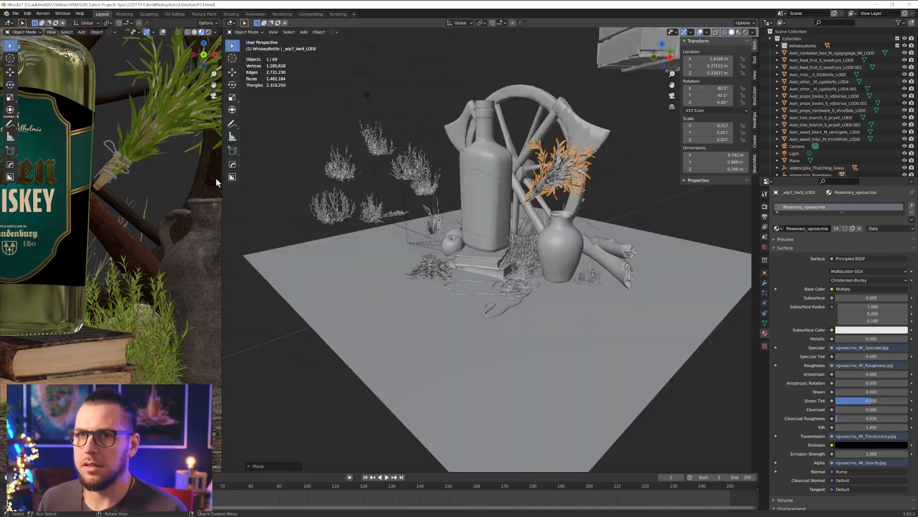
Duplicate the rosemary sprig beside the bottle, then rotate and reposition the copy
key(shift+d)
key(r)
key(g)
click(533, 361)
Delete two spare rosemary plants from the scene
middle_drag(533, 361, 433, 319)
shift+click(432, 320)
scroll(432, 320, down, 3)
key(Delete)
Make linked duplicates of the two rosemary sprigs, move them along X to the bottle's other side and rotate them around Z
key(alt+d)
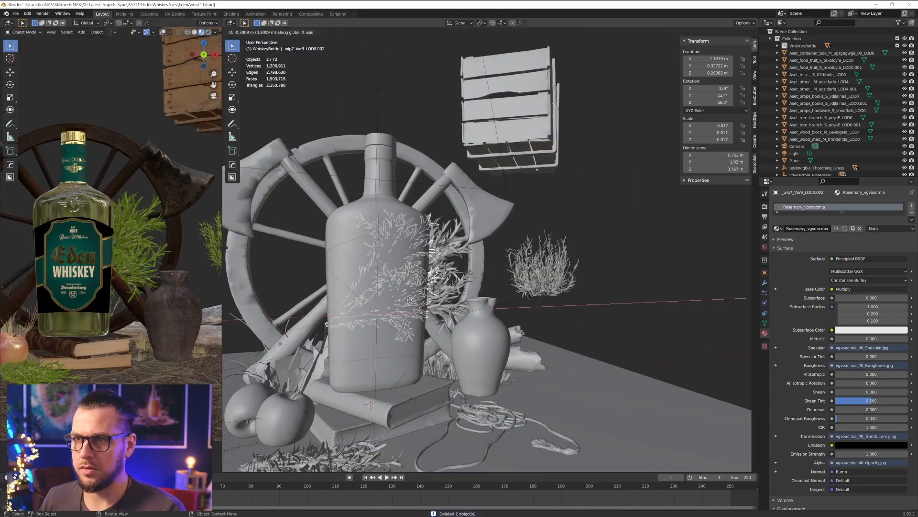
click(352, 305)
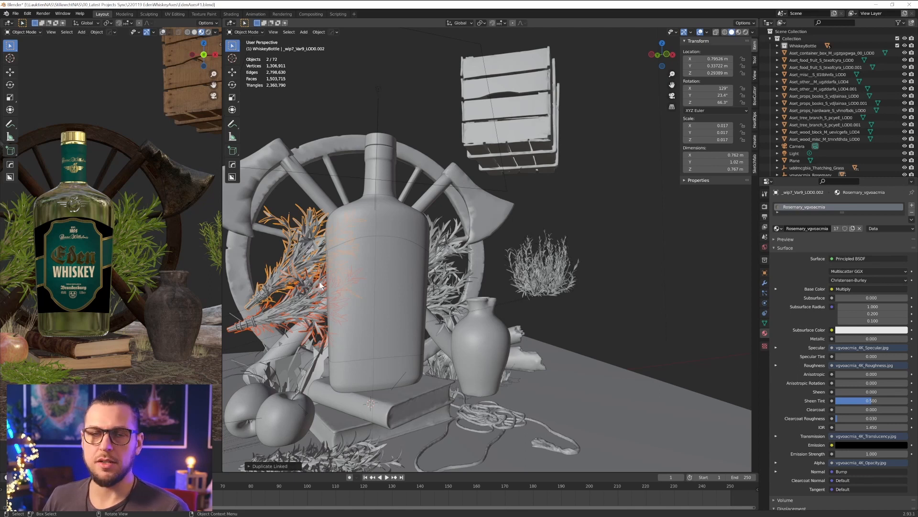
key(r)
key(z)
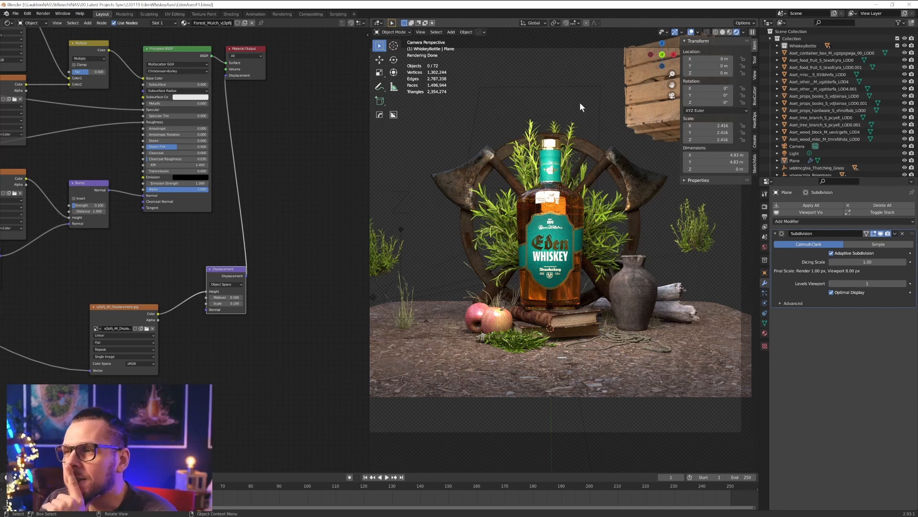
Select the axe behind the whiskey bottle and examine its shader nodes and material settings
click(449, 196)
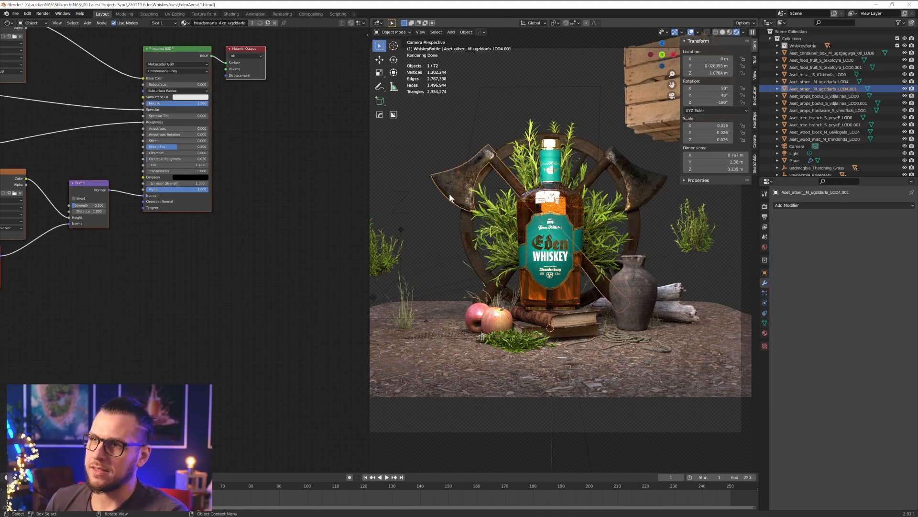
scroll(126, 214, down, 4)
middle_drag(67, 213, 160, 261)
scroll(160, 261, up, 4)
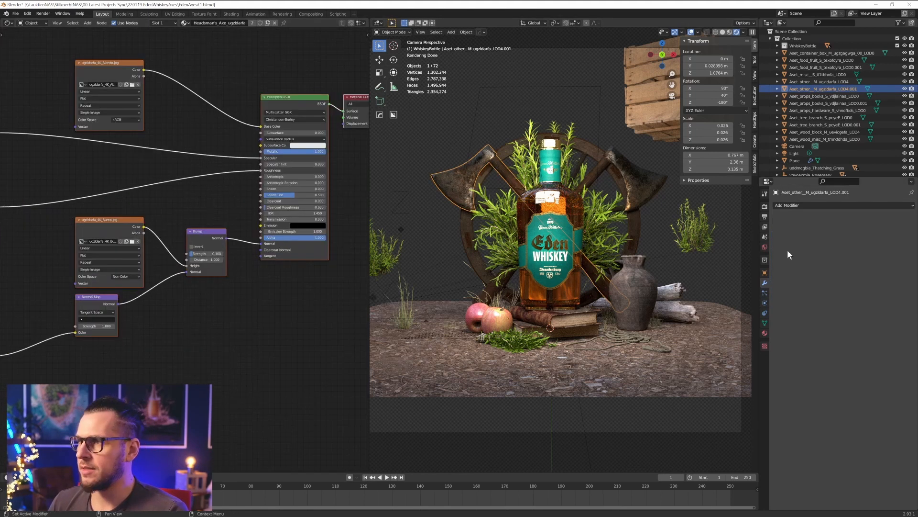
click(765, 333)
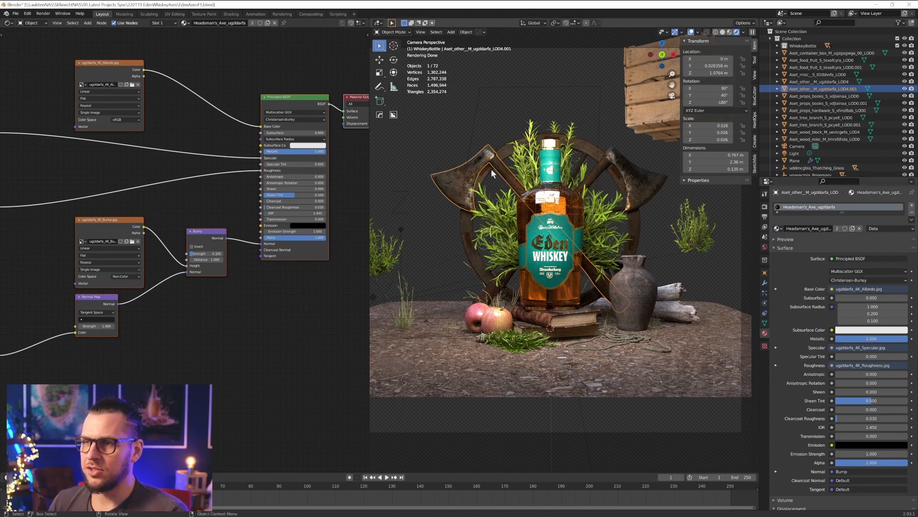
scroll(492, 171, up, 3)
click(723, 32)
click(739, 32)
shift+drag(583, 257, 595, 269)
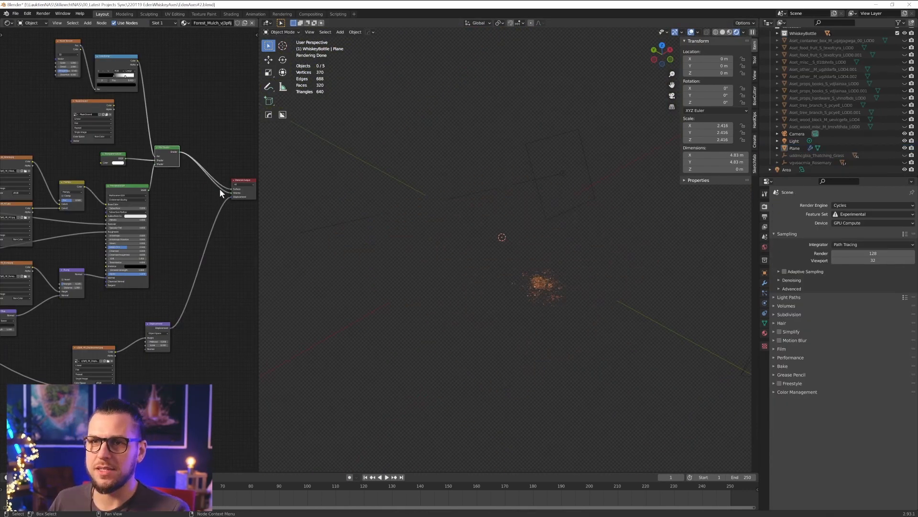
Cut the Mix Shader's link to the Volume input in the ground material and select the ground plane
scroll(219, 189, up, 4)
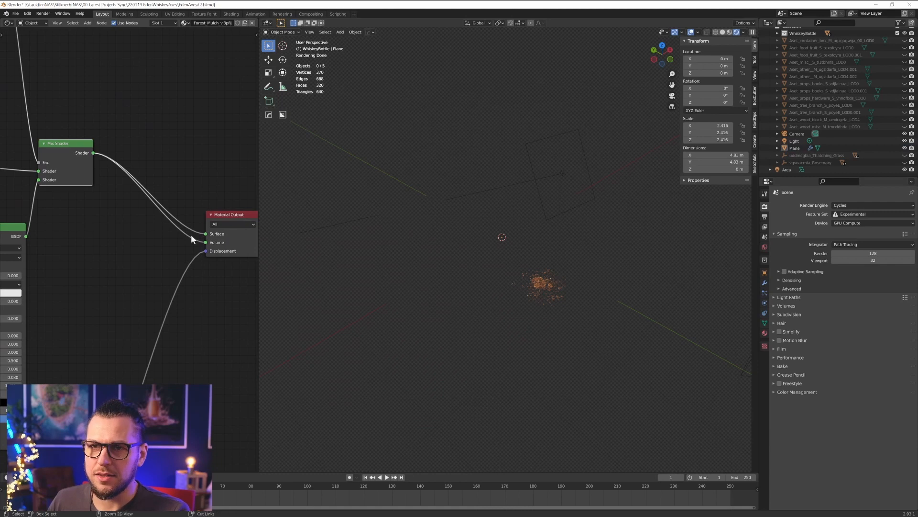
ctrl+right_drag(190, 234, 174, 246)
click(590, 301)
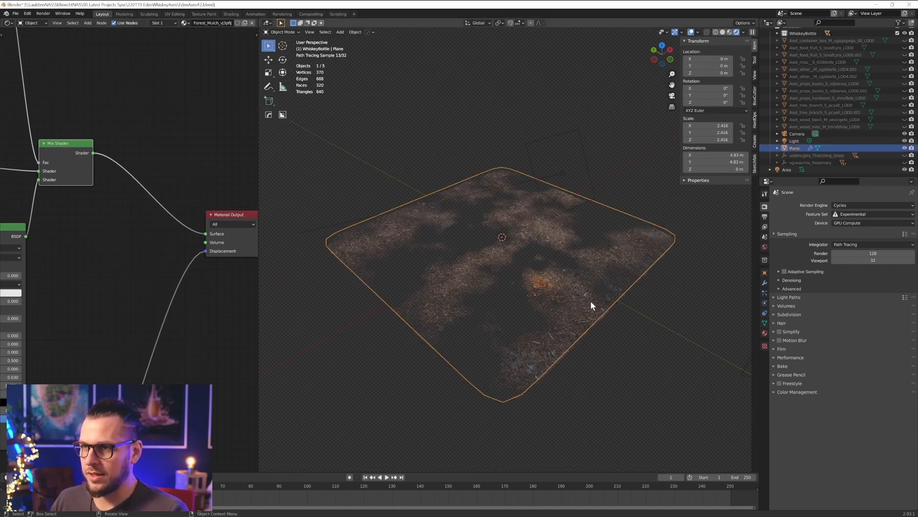
middle_drag(591, 302, 561, 333)
Connect the MaskGround image's Color output to the Mix Shader's Fac input and check the ground from the camera
scroll(96, 163, down, 7)
middle_drag(62, 150, 98, 167)
scroll(96, 169, up, 4)
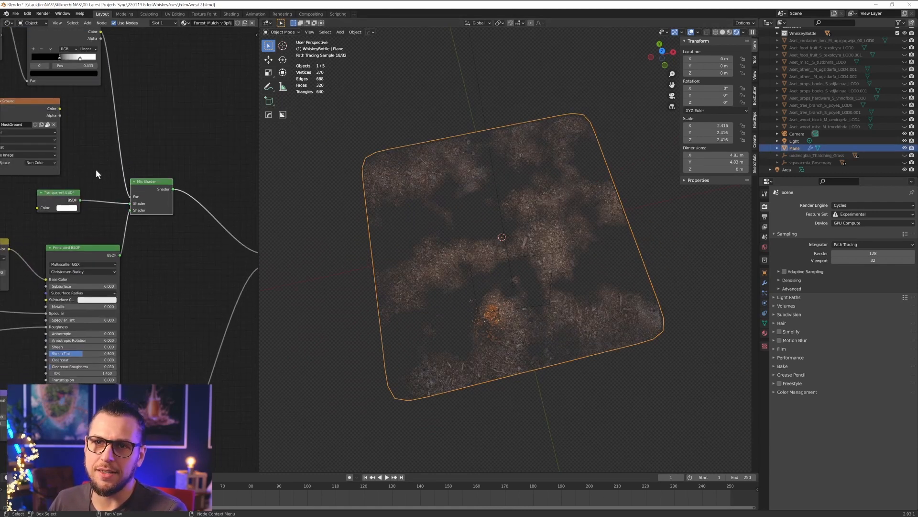
drag(60, 109, 129, 197)
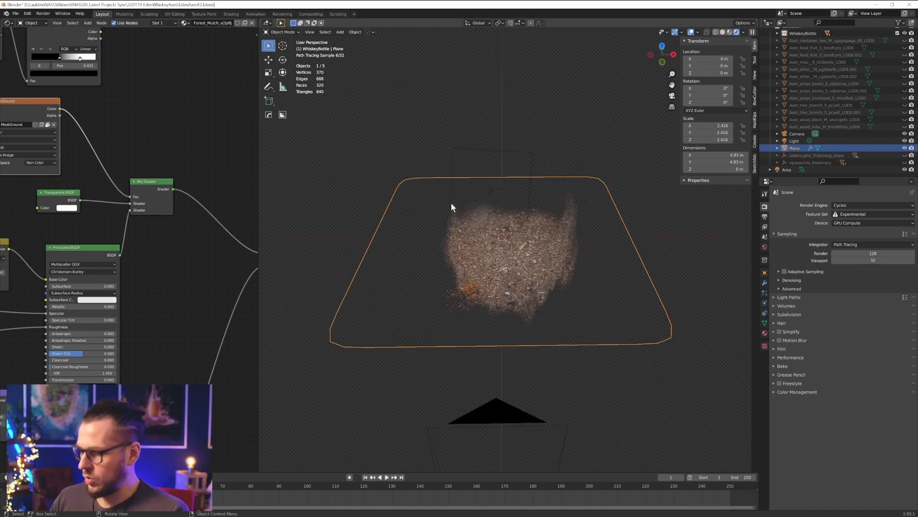
key(KP_0)
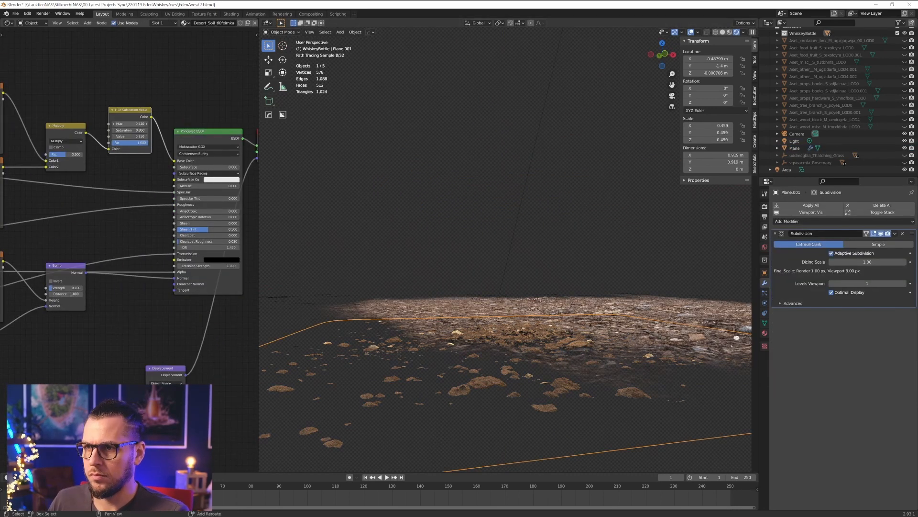
middle_drag(538, 355, 549, 355)
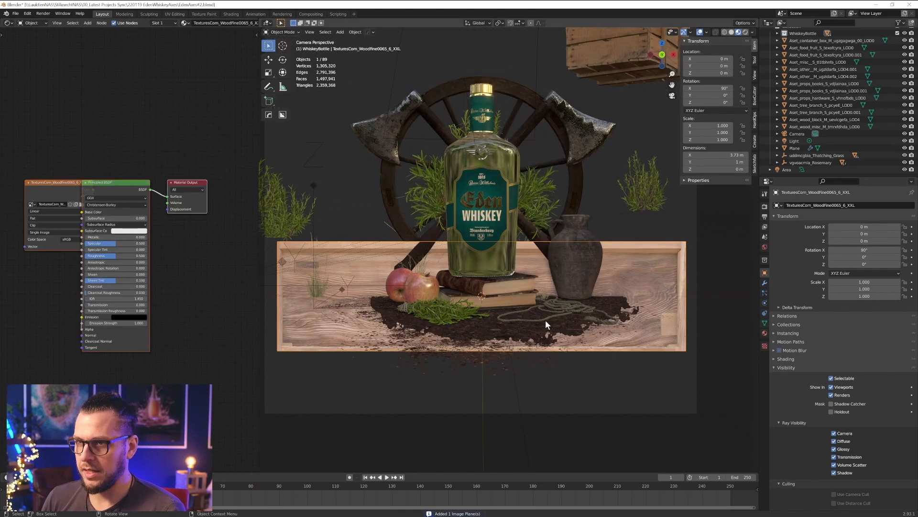
Add loop cuts to the imported wood image plane to trim away its frame edges
middle_drag(545, 319, 507, 277)
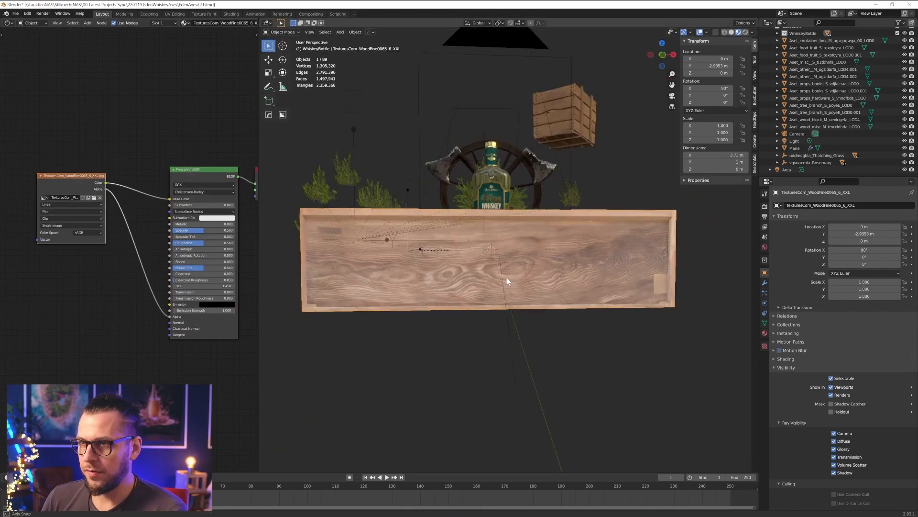
key(ctrl+r)
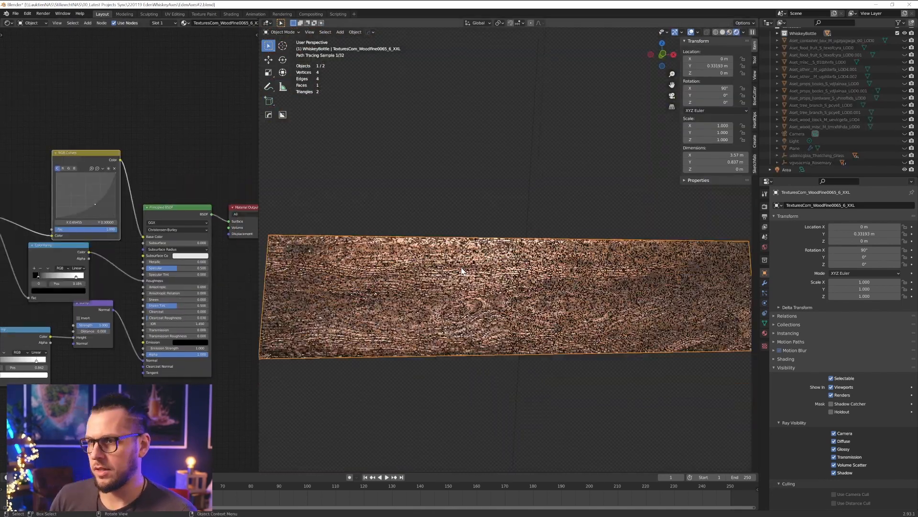
middle_drag(461, 267, 643, 288)
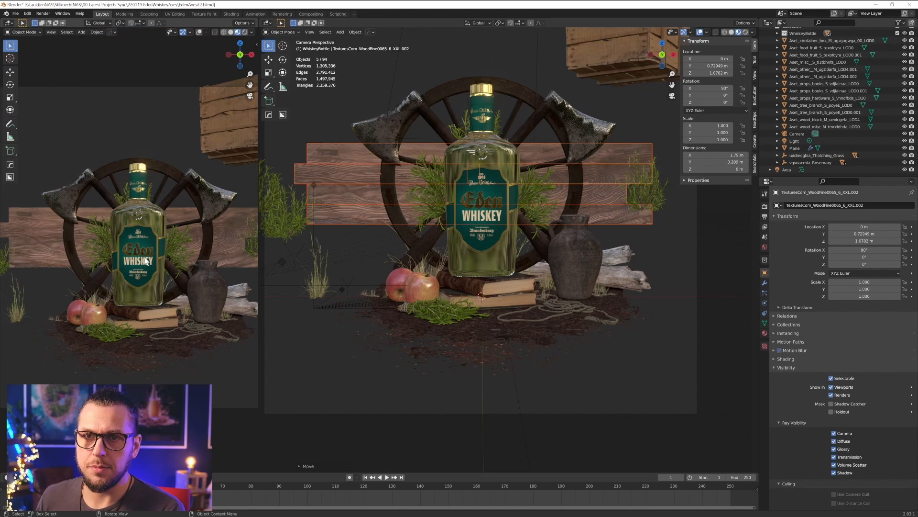
Shift the wooden planks individually along X to stagger the plank wall behind the wheel
key(g)
key(x)
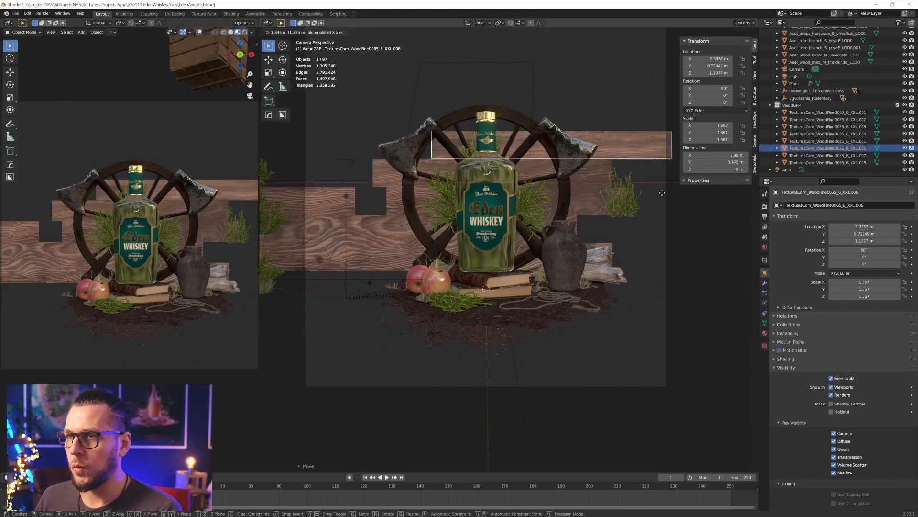
click(329, 197)
key(g)
key(x)
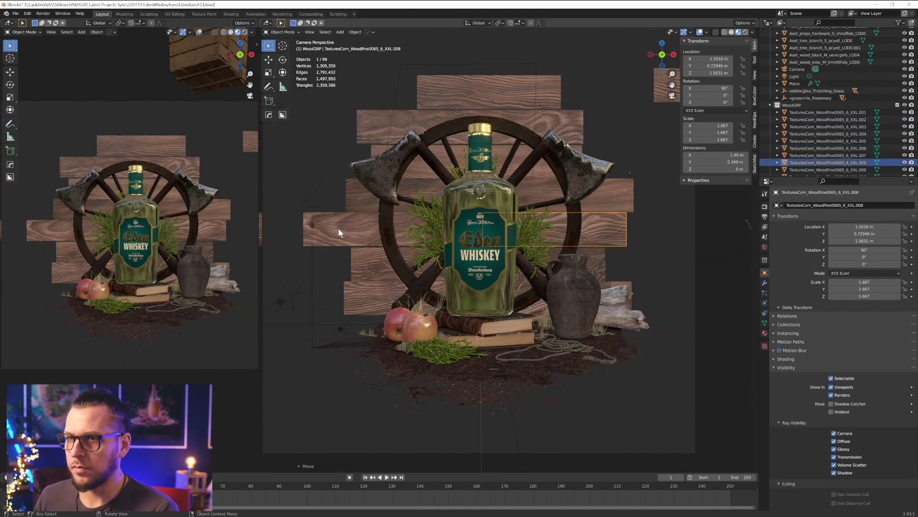
click(337, 228)
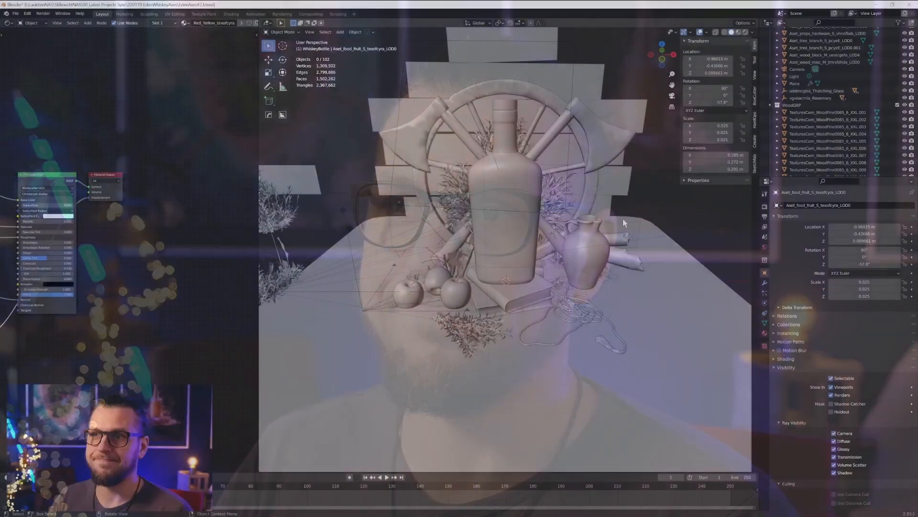
Switch to the browser, bring the image of the two green glass bottles into the scene, and return to Blender
right_click(501, 293)
key(Escape)
key(alt+Tab)
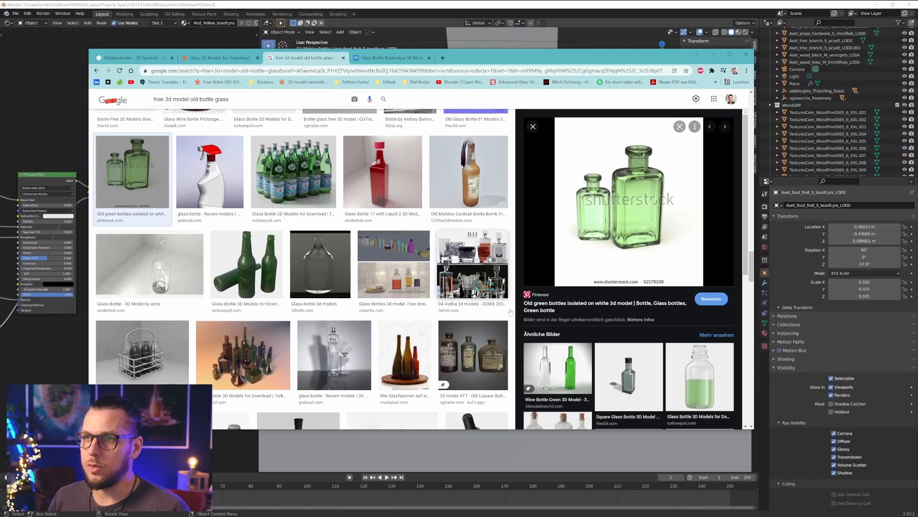
drag(606, 215, 342, 314)
key(alt+Tab)
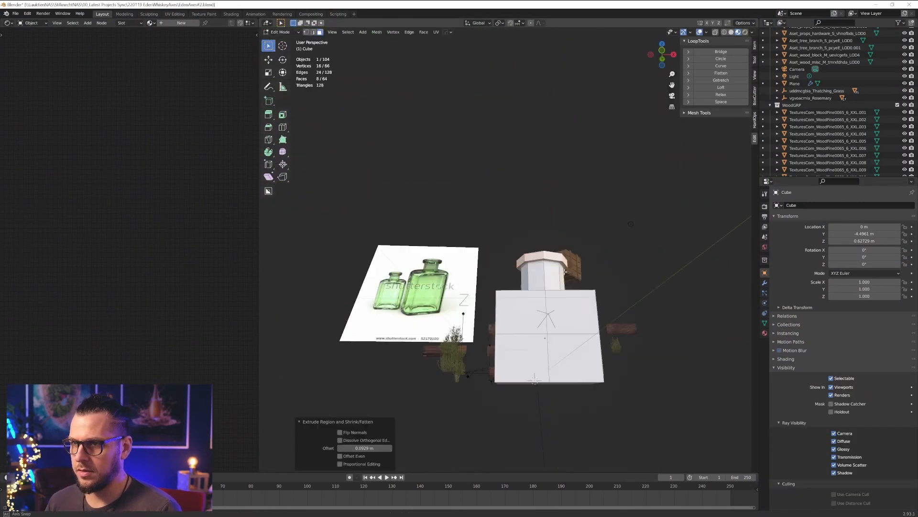
Shorten the second glass bottle by moving its upper half about 0.5 m down along Z
click(844, 205)
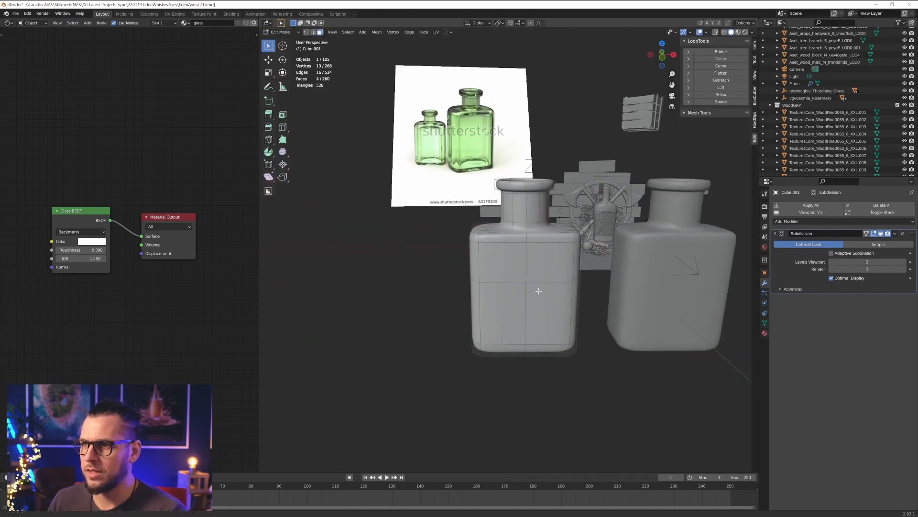
key(shift+z)
drag(412, 180, 574, 275)
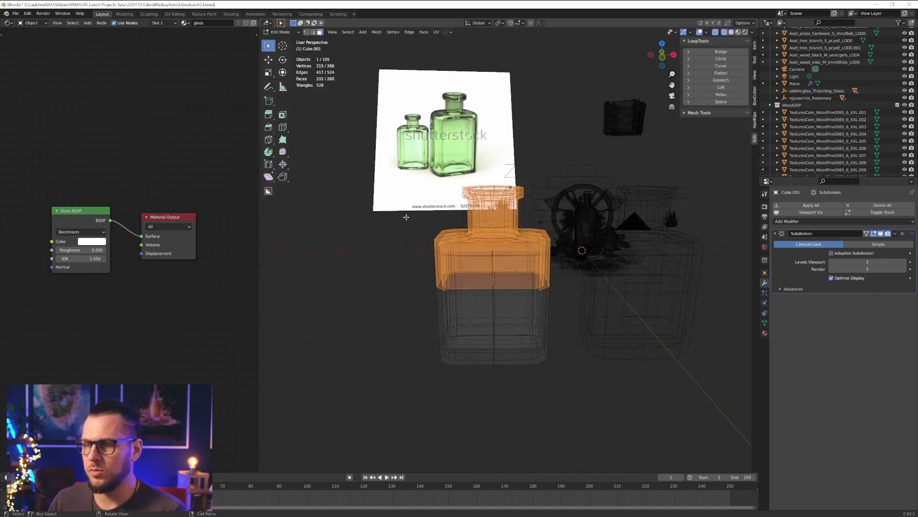
key(g)
key(z)
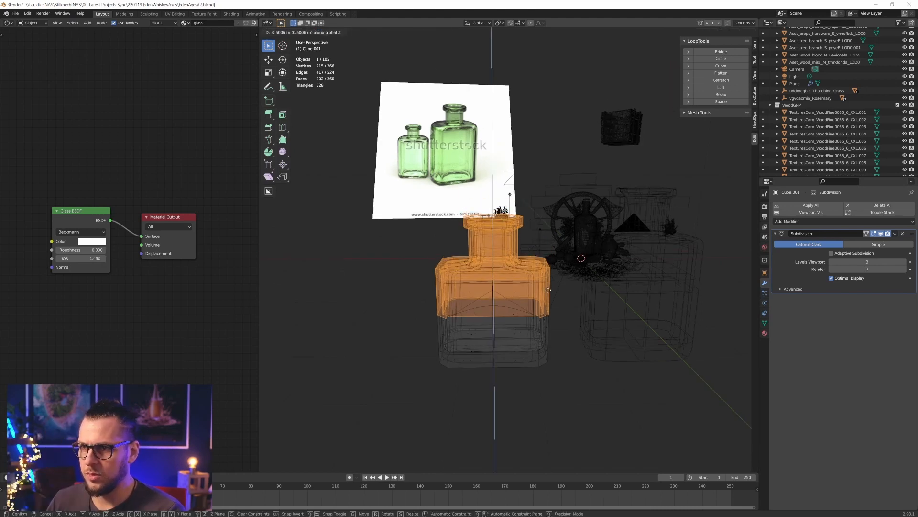
click(548, 290)
key(Tab)
Narrow the second glass bottle by scaling its two side sections along X by 0.786
middle_drag(534, 312, 589, 295)
middle_drag(589, 296, 586, 294)
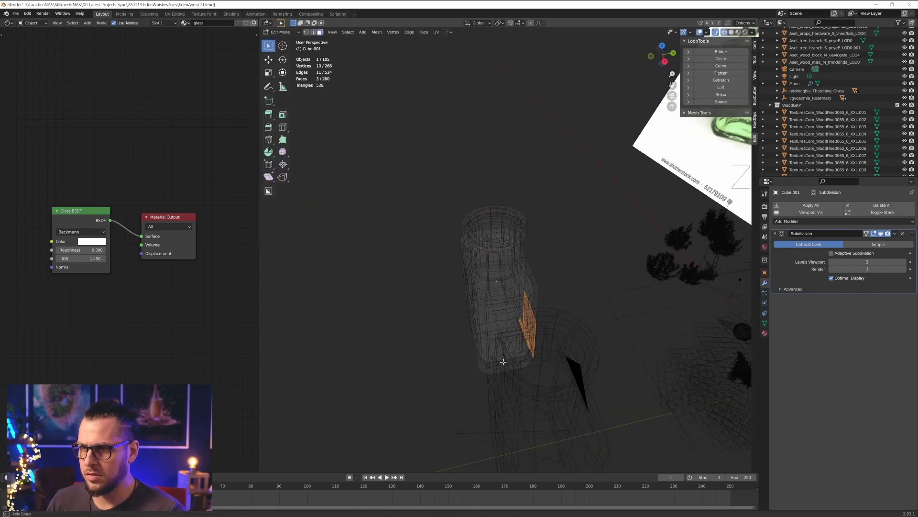
middle_drag(502, 361, 494, 389)
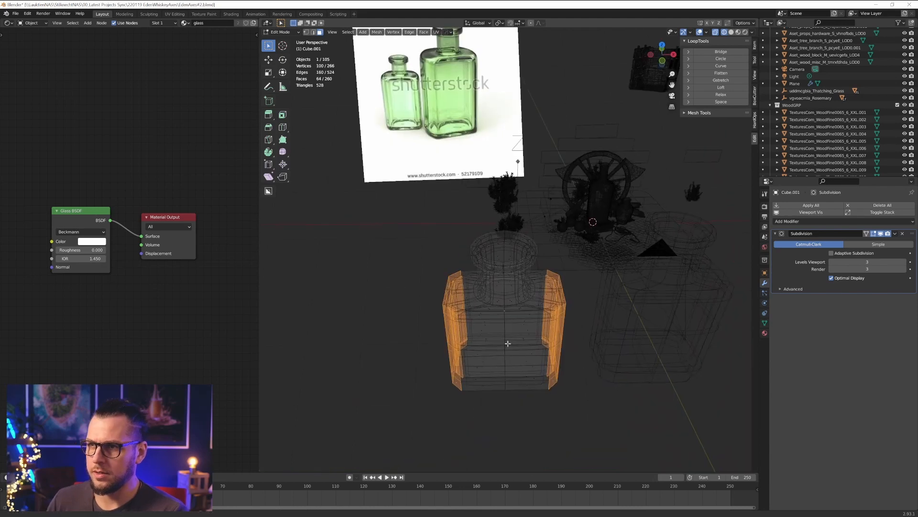
key(s)
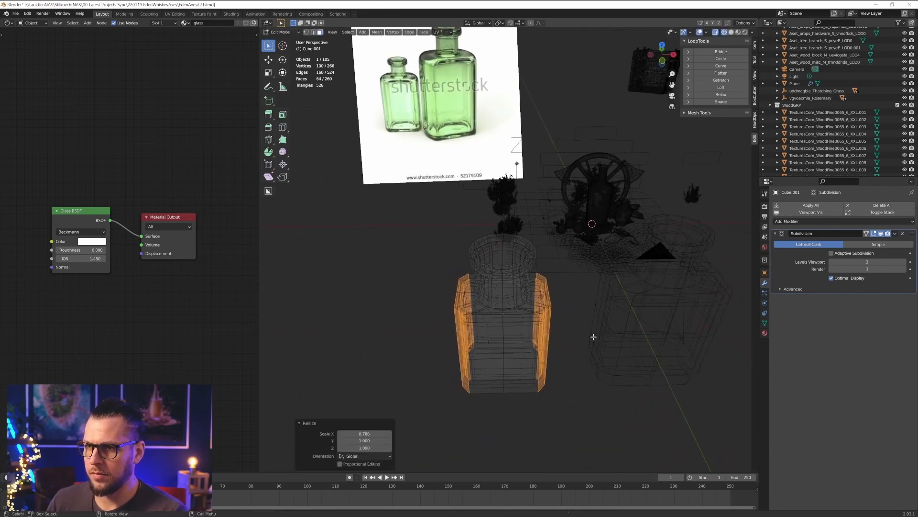
key(Tab)
Move the narrowed bottle along X closer to the large glass bottle
middle_drag(563, 357, 521, 343)
scroll(562, 352, down, 5)
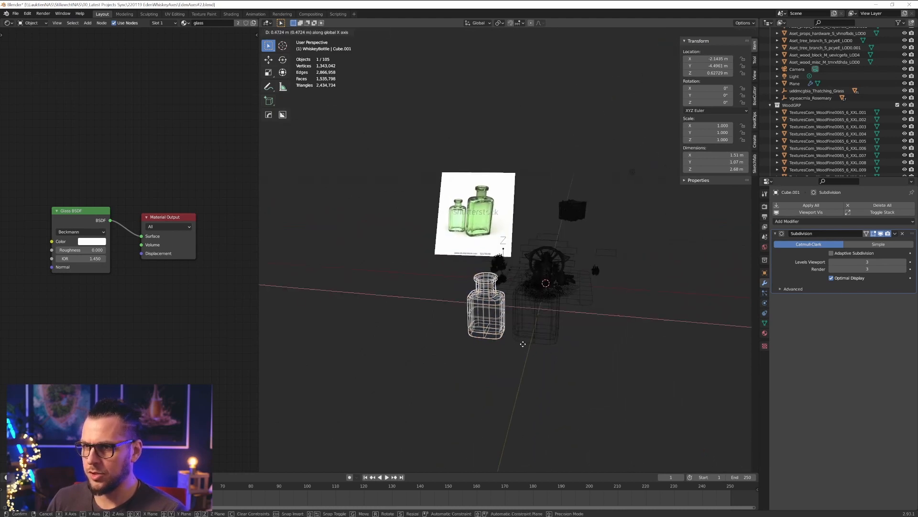
click(531, 363)
click(572, 362)
scroll(527, 349, up, 4)
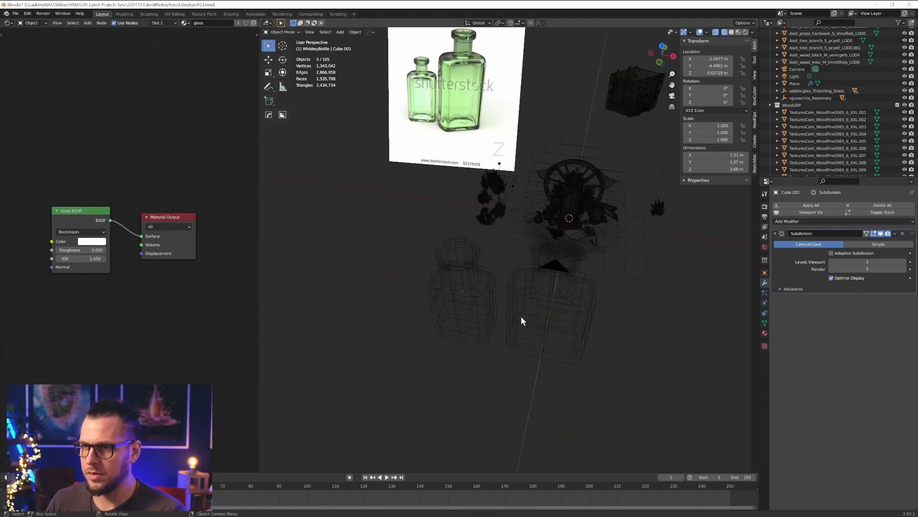
Paste the cork model into the scene and fit it in the large bottle's neck, raising it about 0.15 m
key(shift+z)
key(ctrl+v)
key(g)
click(545, 407)
middle_drag(545, 407, 558, 318)
scroll(559, 287, up, 5)
click(602, 221)
key(g)
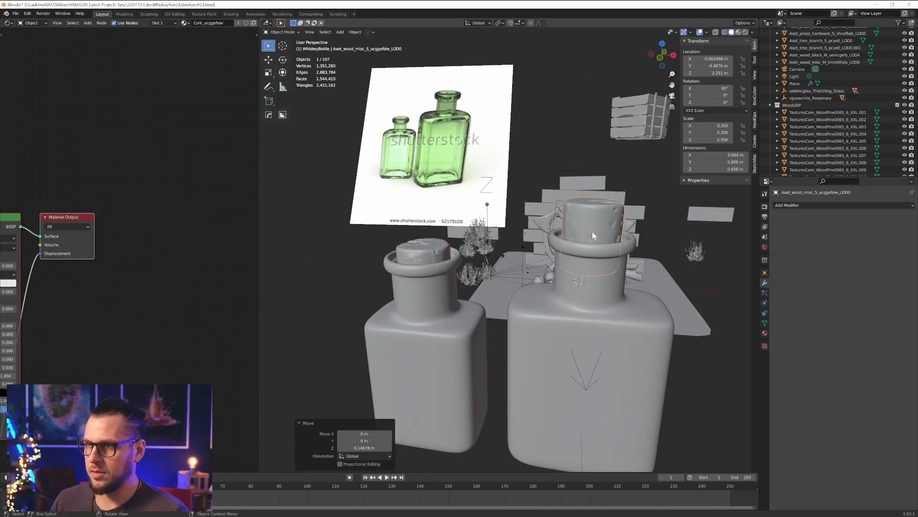
Scale down the two corked bottles together and move them about 3.15 m along Y toward the product scene
scroll(592, 232, down, 4)
middle_drag(592, 232, 516, 225)
drag(492, 192, 565, 392)
middle_drag(550, 389, 576, 381)
scroll(575, 380, down, 3)
key(g)
key(y)
click(537, 316)
scroll(528, 325, up, 7)
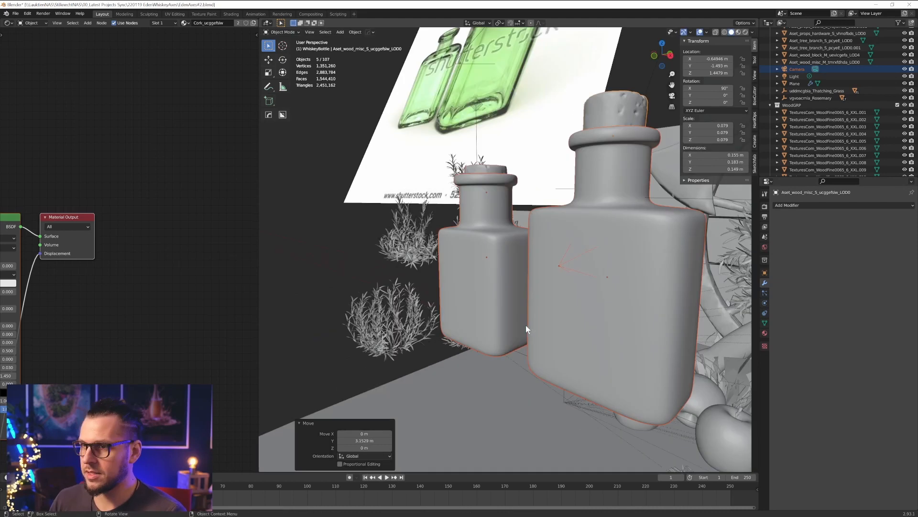
Move the two corked bottles to the ground behind the clay jug
scroll(526, 325, down, 3)
middle_drag(526, 325, 446, 282)
middle_drag(634, 352, 516, 288)
scroll(468, 293, up, 5)
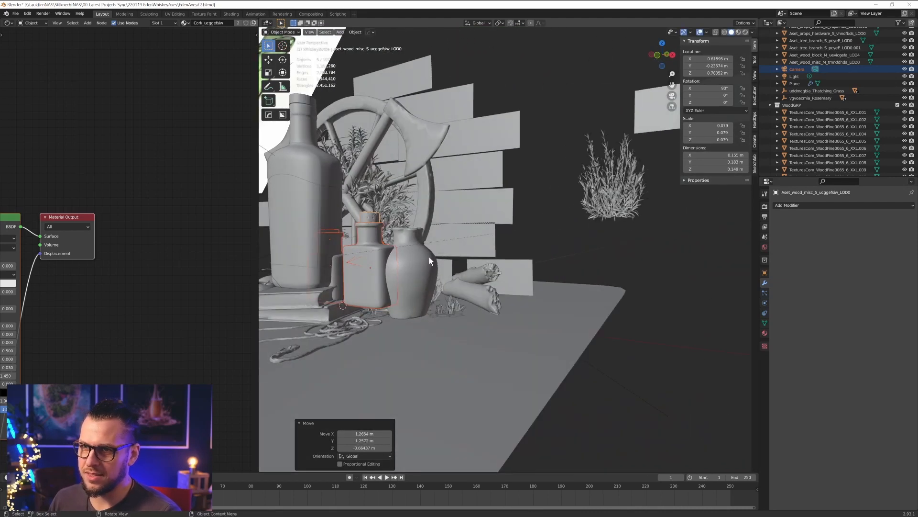
Move the clay jug out of the composition, about -1.67 m along Y and 1.98 m along X
middle_drag(510, 294, 448, 294)
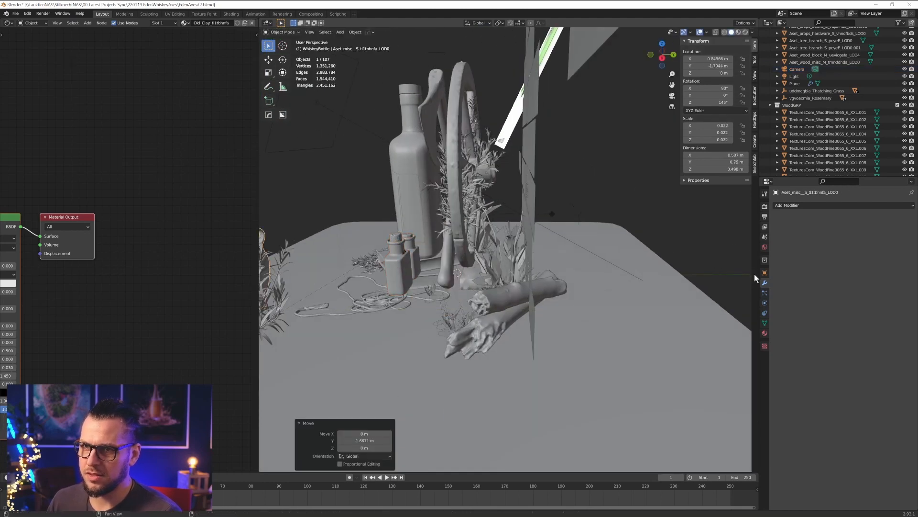
middle_drag(427, 354, 623, 381)
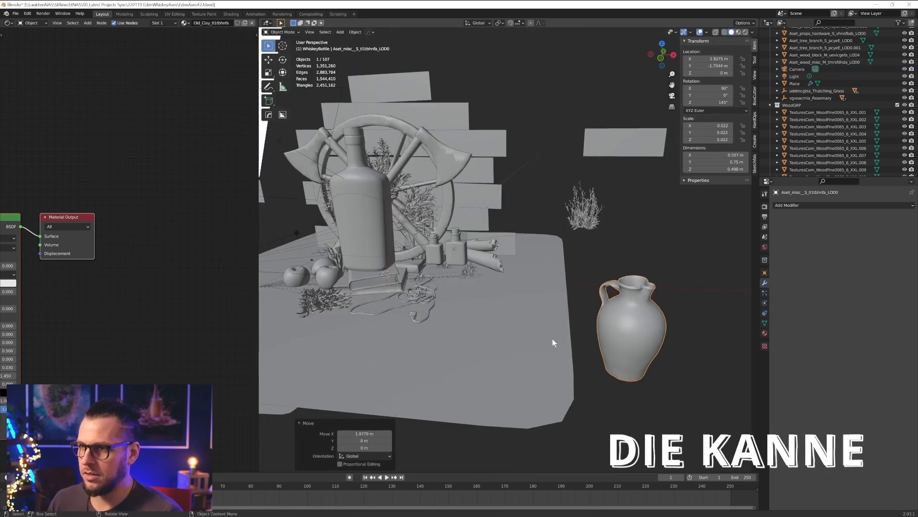
Select both small corked bottles with their corks, scale them up together to 0.181 and set them on the ground beside the large bottle
middle_drag(552, 339, 548, 269)
scroll(559, 305, up, 4)
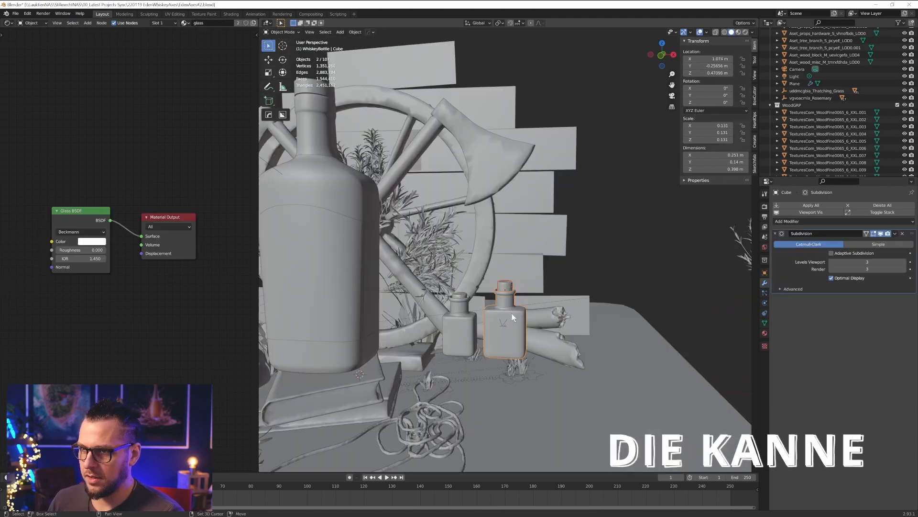
scroll(512, 313, up, 1)
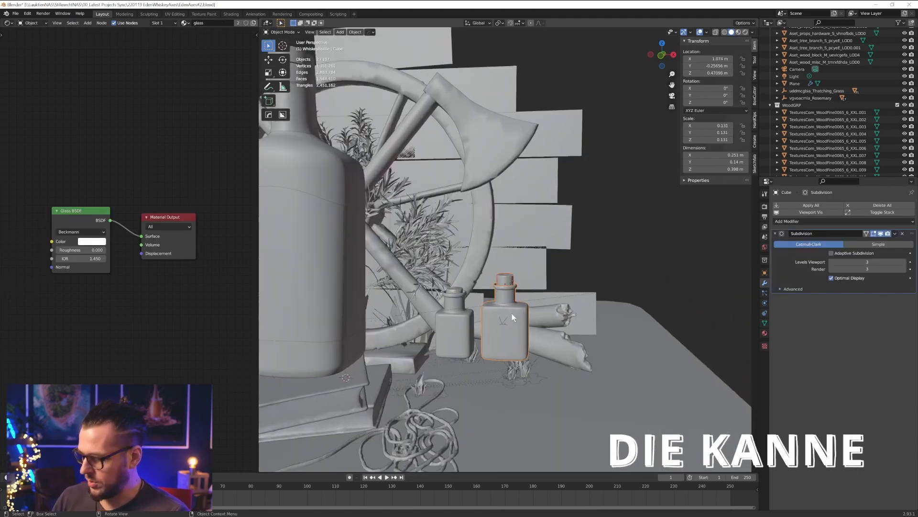
scroll(511, 314, down, 3)
shift+click(473, 233)
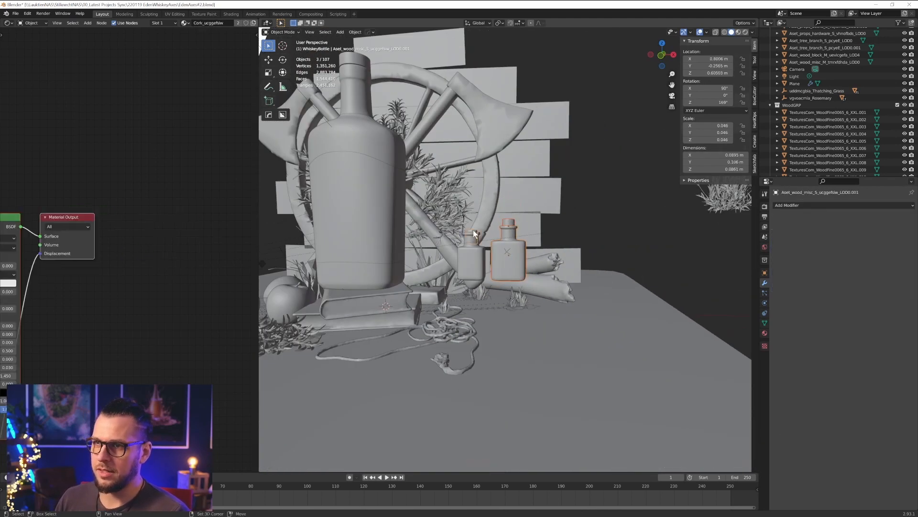
shift+click(474, 260)
key(KP_Decimal)
scroll(558, 301, down, 8)
middle_drag(568, 308, 551, 297)
key(g)
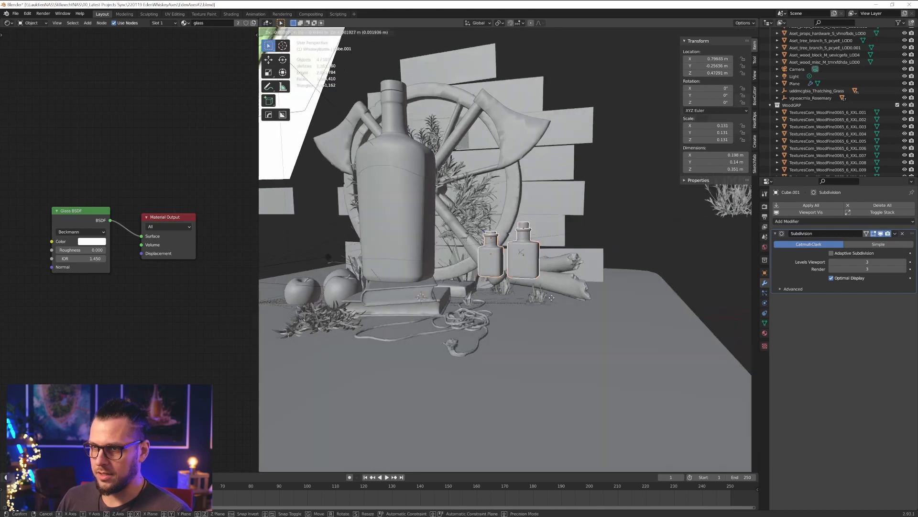
key(s)
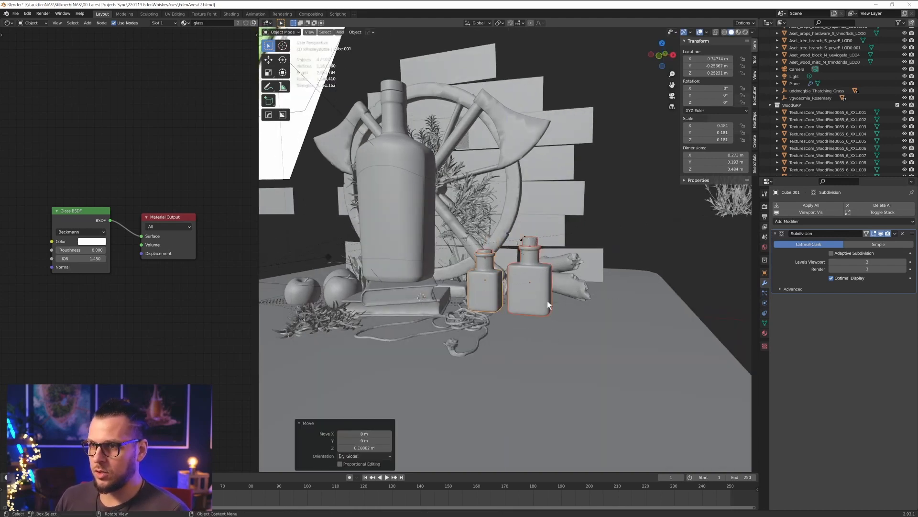
middle_drag(547, 301, 531, 309)
Rotate the smaller corked bottle together with its cork 65° about the Z axis
click(531, 309)
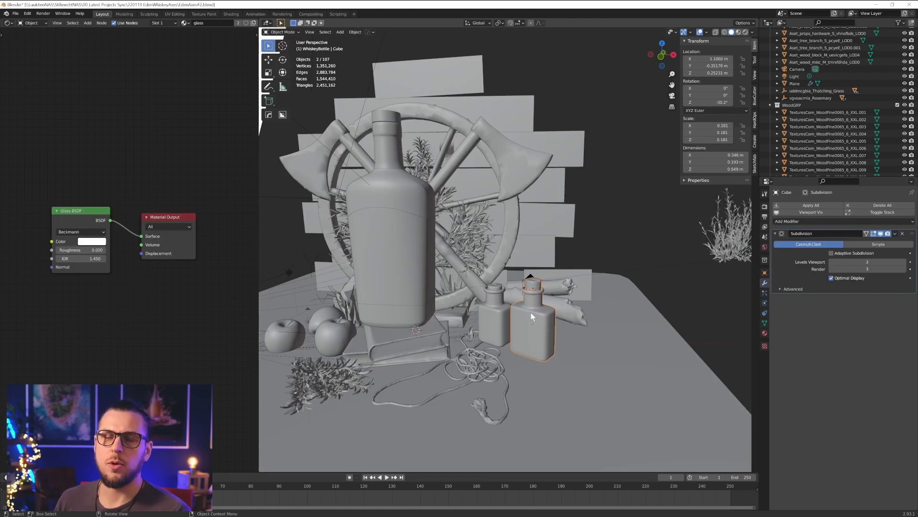
click(498, 308)
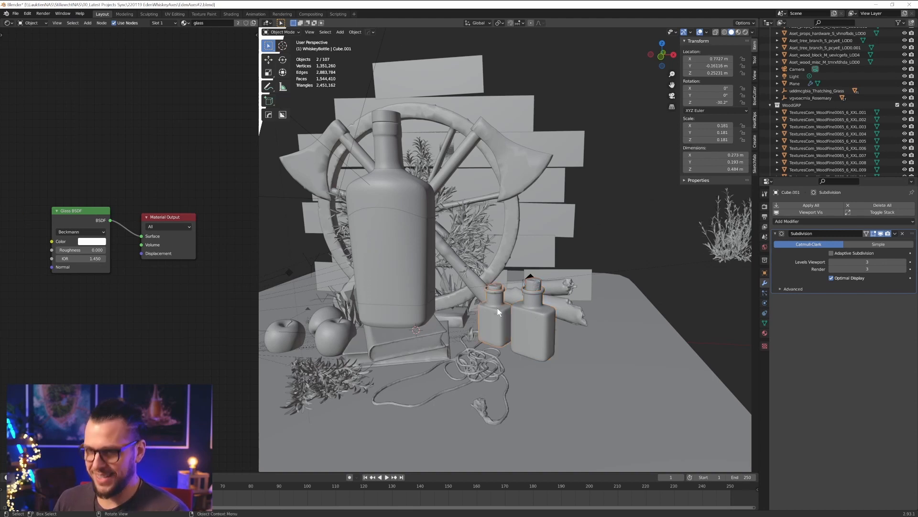
key(r)
key(z)
scroll(518, 314, up, 2)
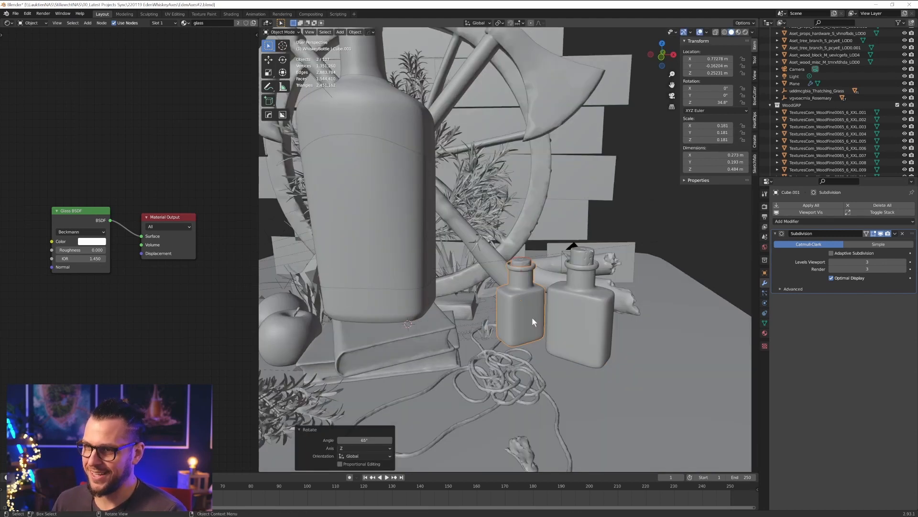
key(KP_0)
scroll(563, 306, down, 4)
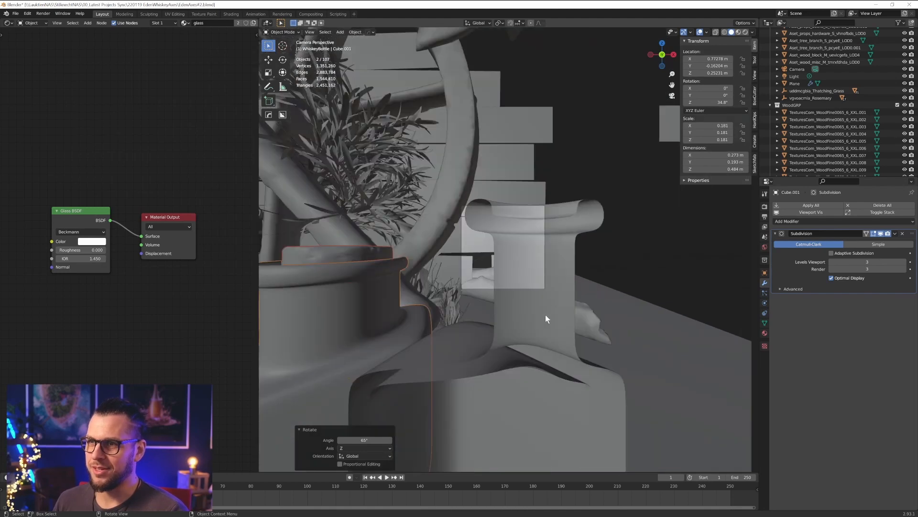
middle_drag(612, 265, 512, 286)
scroll(593, 274, down, 9)
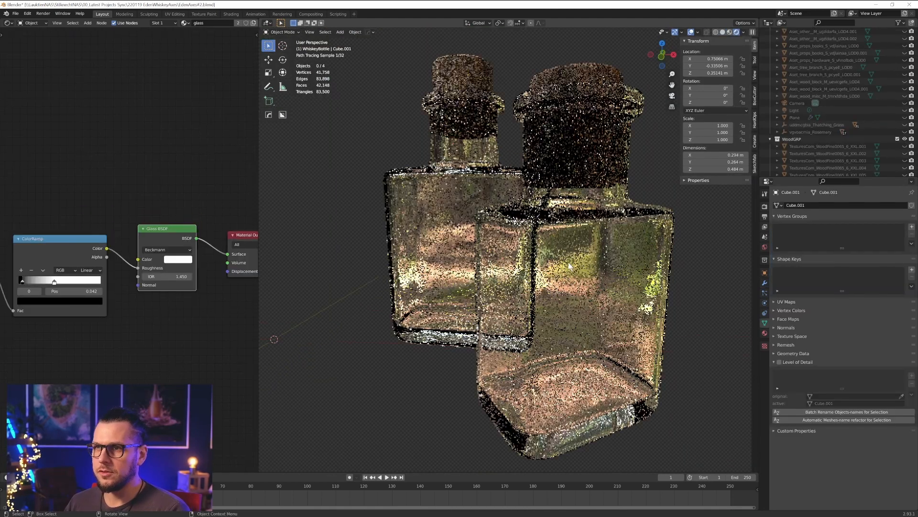
Tint the small bottles' Glass BSDF a pale yellow-green with hue 0.232, saturation 0.144 and value 1.000
click(177, 259)
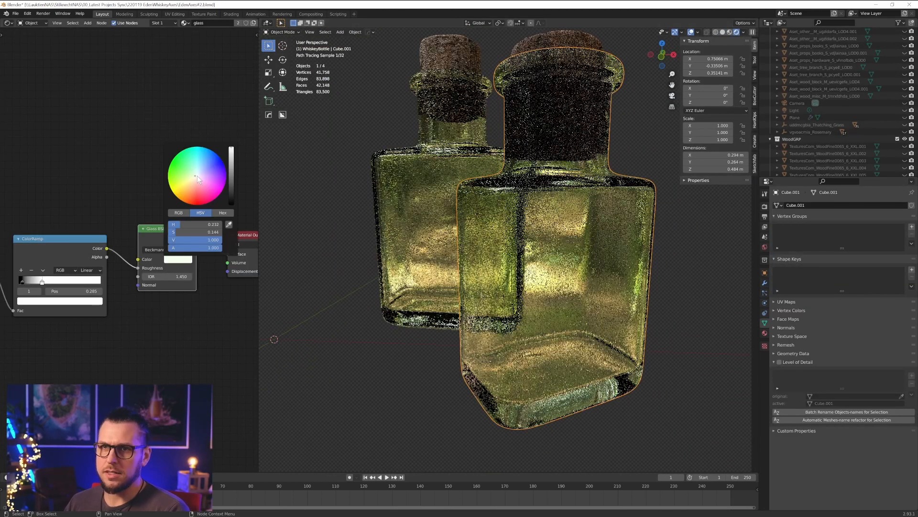
drag(192, 186, 194, 182)
scroll(616, 319, up, 3)
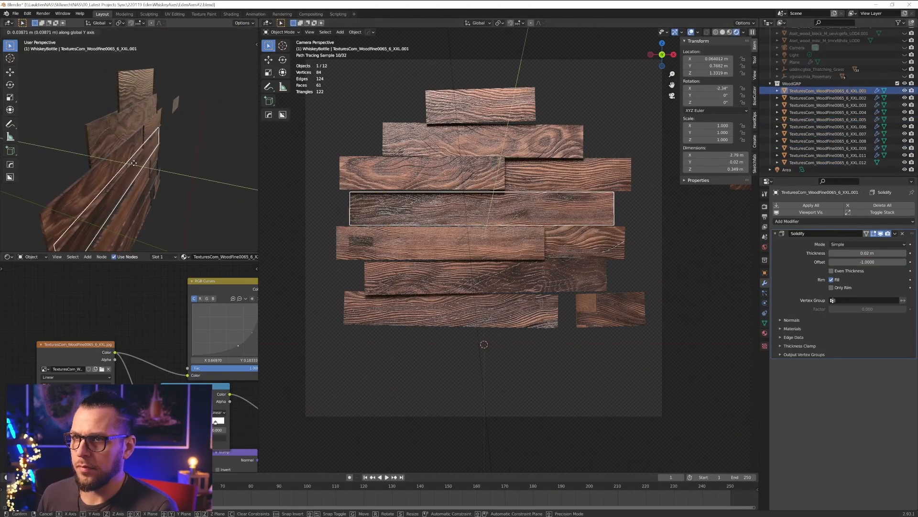
Move the middle plank of the wood wall about 0.04 m along Y and tilt it about the X axis
click(134, 163)
key(r)
key(x)
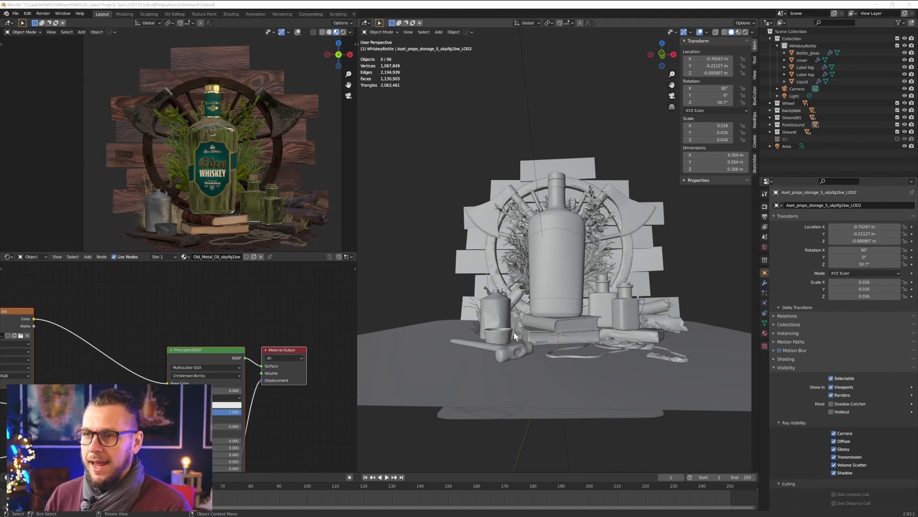
middle_drag(181, 245, 270, 141)
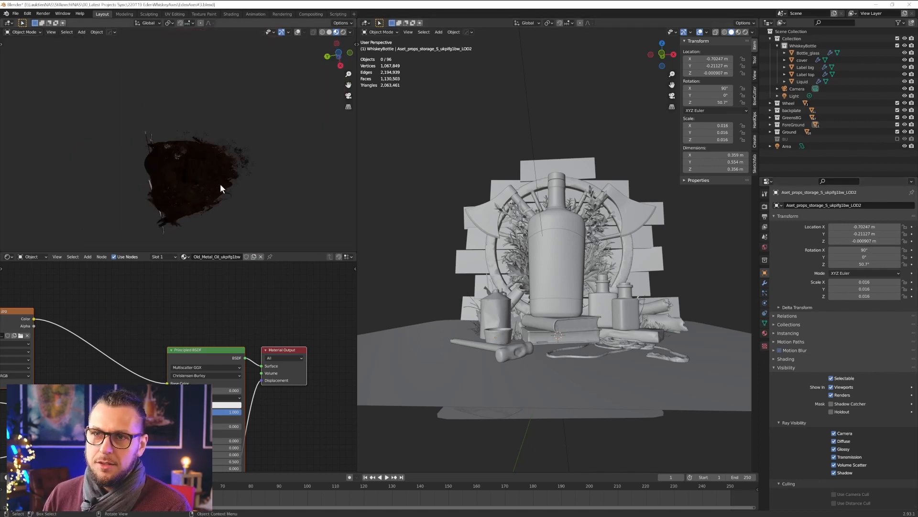
middle_drag(220, 184, 206, 237)
key(KP_0)
scroll(186, 211, up, 1)
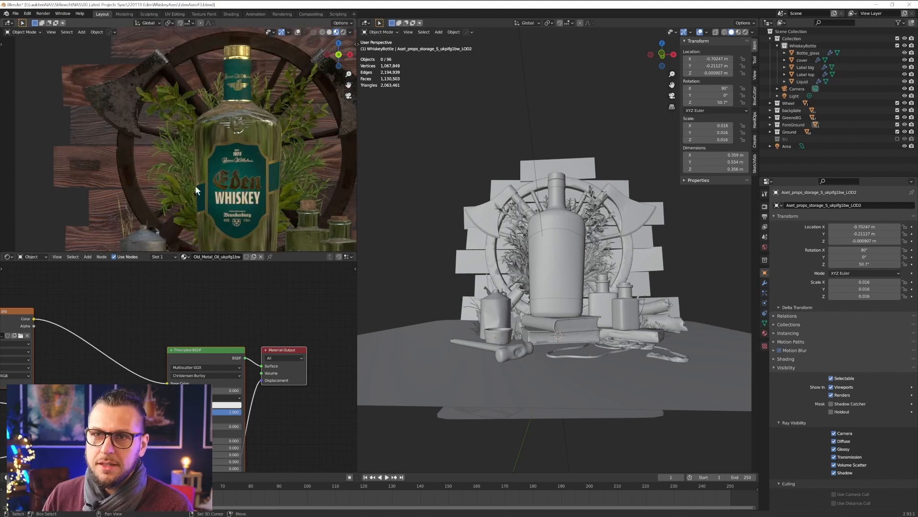
shift+middle_drag(195, 187, 209, 159)
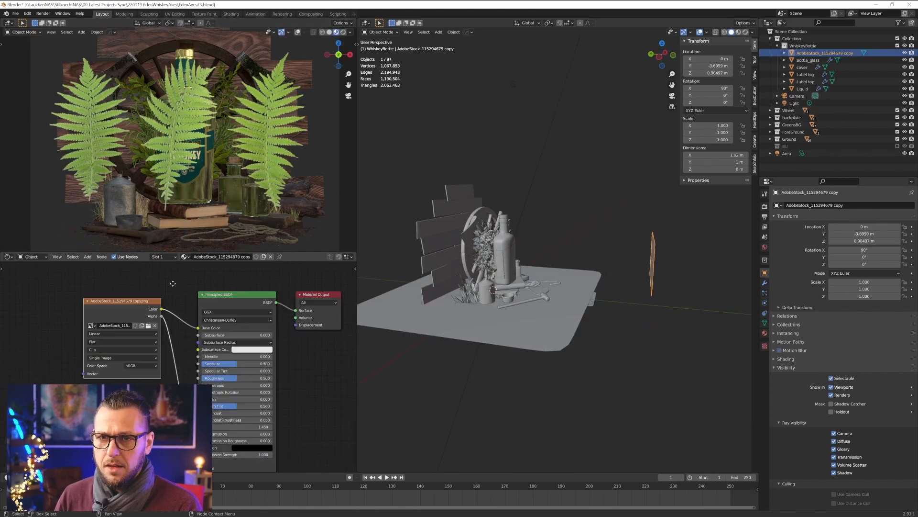
Add five horizontal loop cuts across the separated fern leaf plane and shape its mesh into a curved leaf
middle_drag(478, 239, 551, 247)
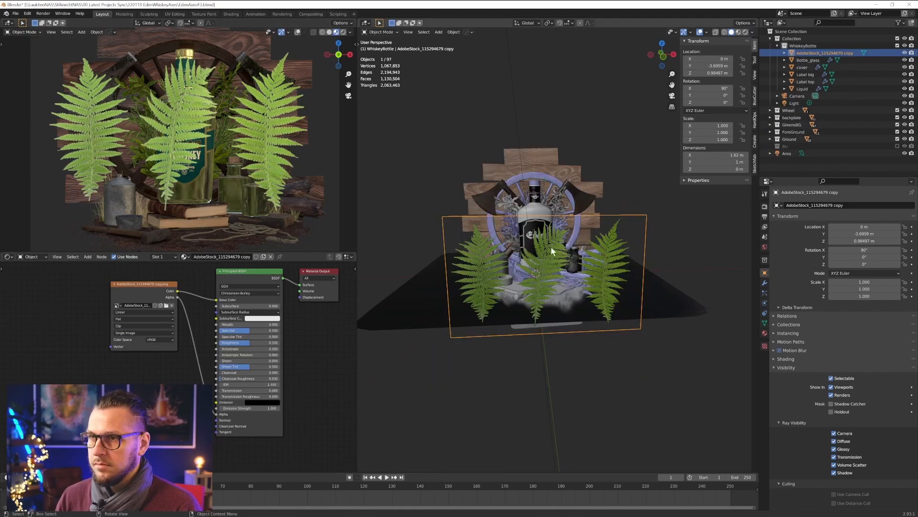
key(Tab)
key(ctrl+r)
scroll(487, 197, up, 1)
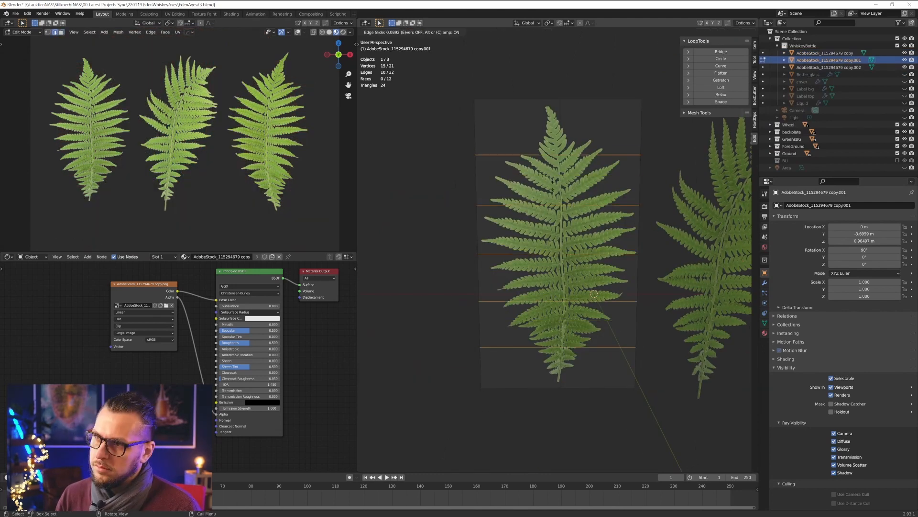
click(594, 293)
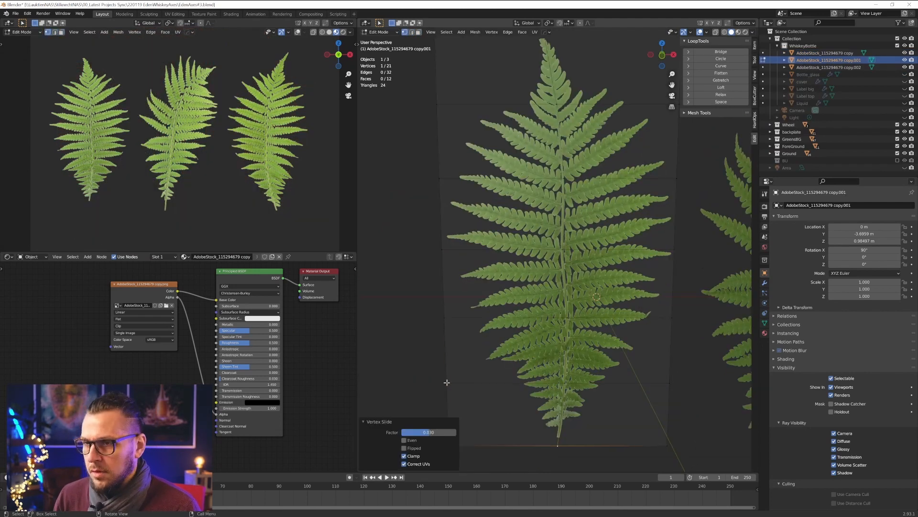
click(576, 274)
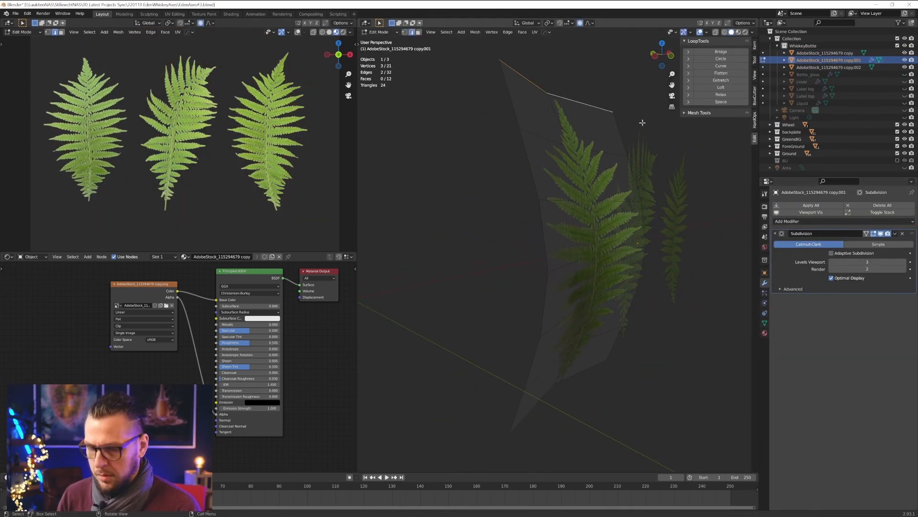
middle_drag(641, 122, 669, 298)
key(Tab)
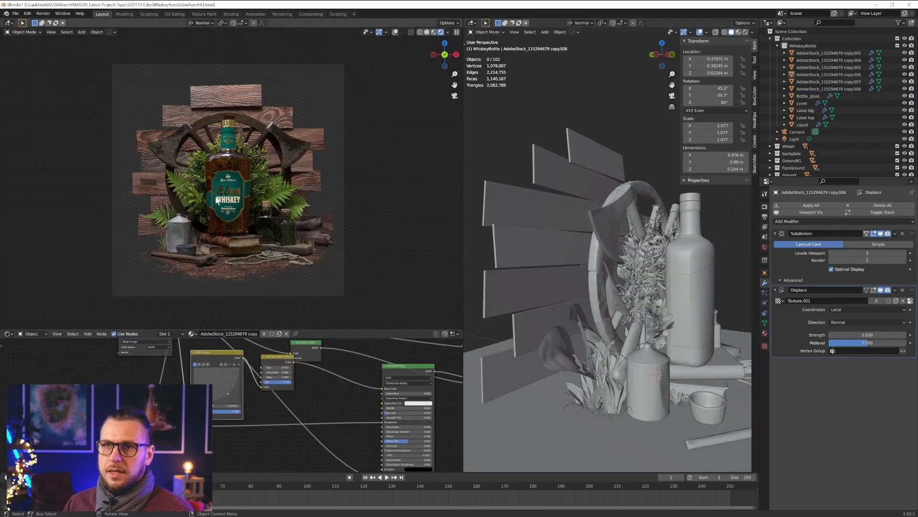
Redraw the viewport's render region so that it covers the entire product composition in the camera frame
scroll(187, 183, up, 3)
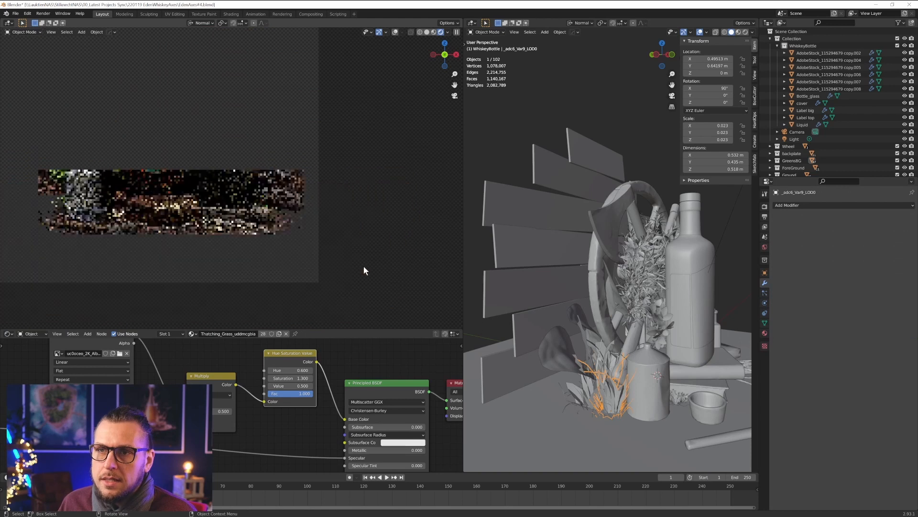
shift+middle_drag(253, 211, 329, 236)
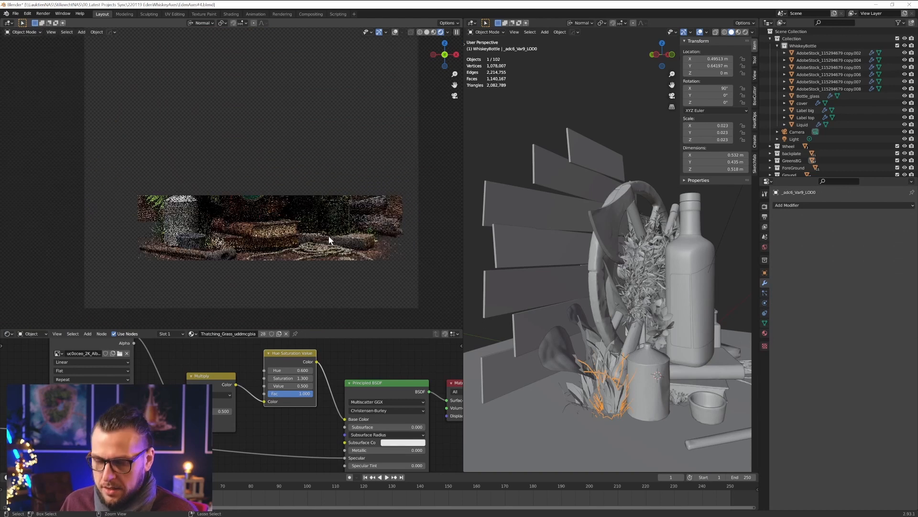
key(ctrl+b)
drag(93, 48, 397, 262)
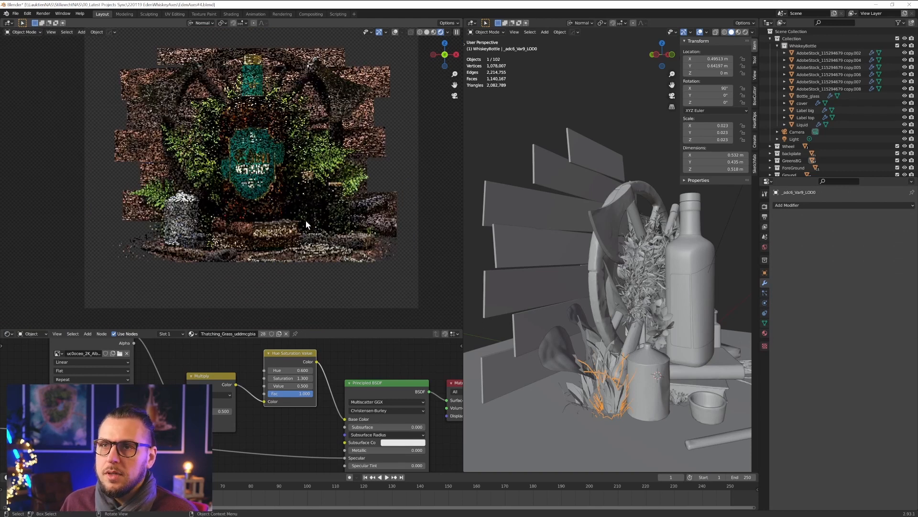
scroll(305, 220, down, 3)
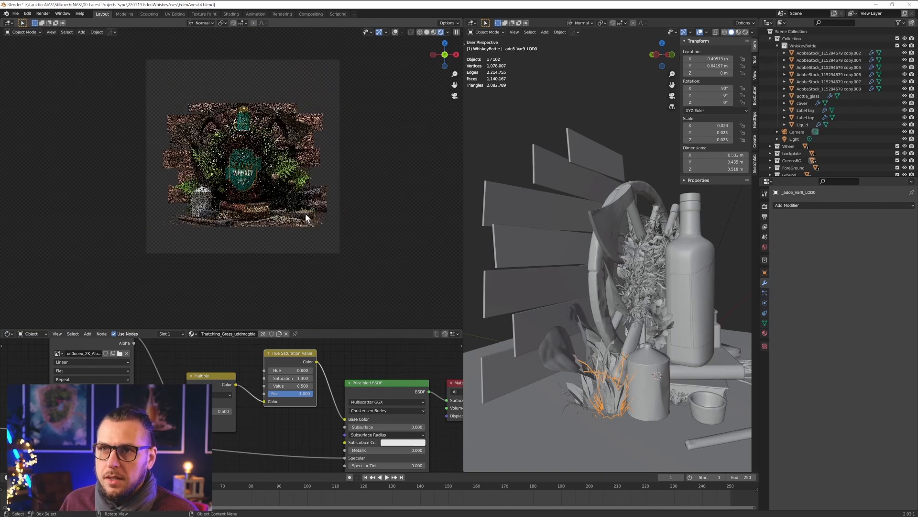
key(ctrl+b)
drag(136, 65, 377, 273)
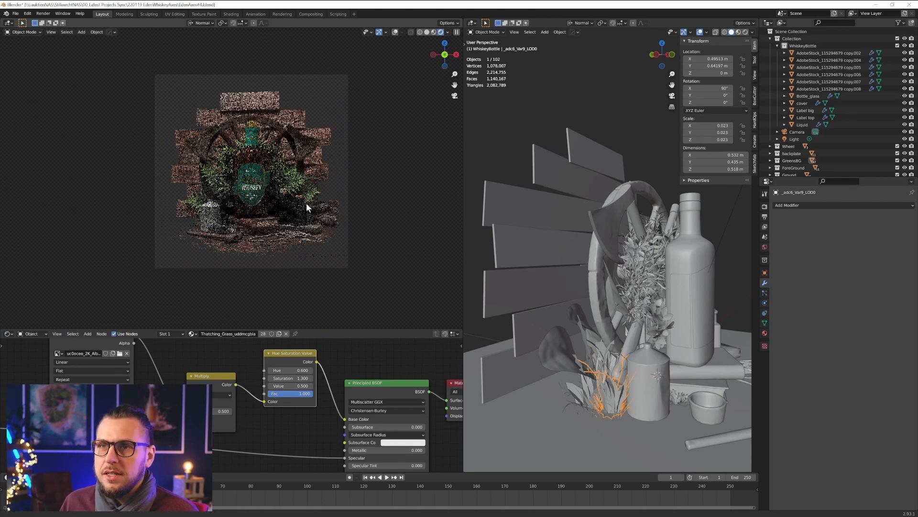
scroll(306, 203, up, 3)
scroll(335, 214, down, 1)
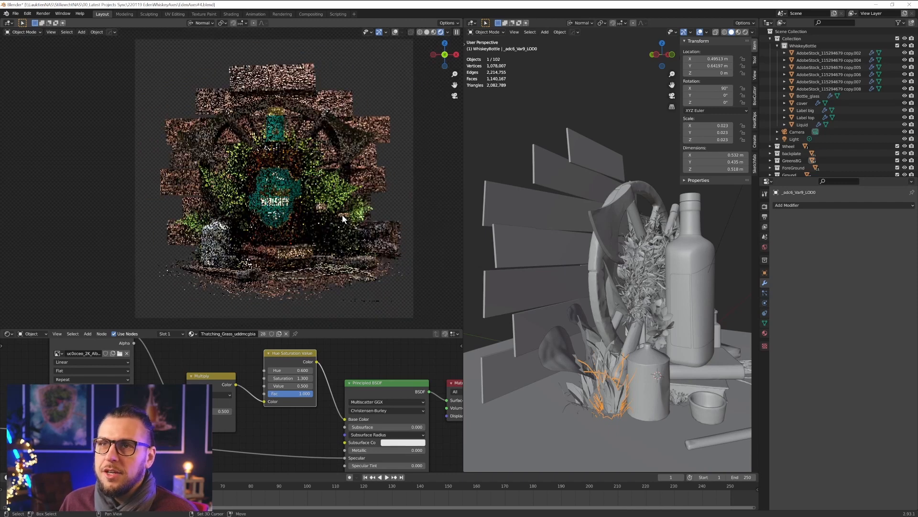
shift+middle_drag(343, 214, 333, 213)
Deselect the grass clump and collapse the WhiskeyBottle collection
click(384, 163)
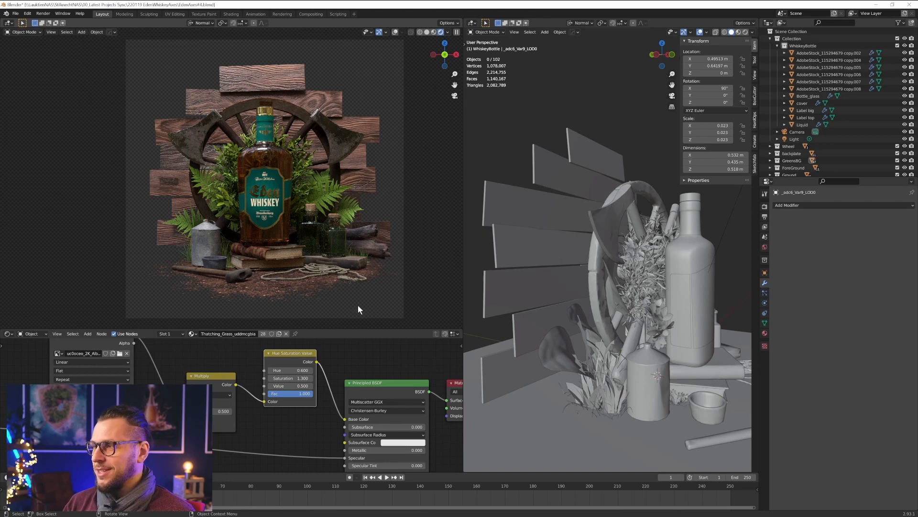
click(777, 46)
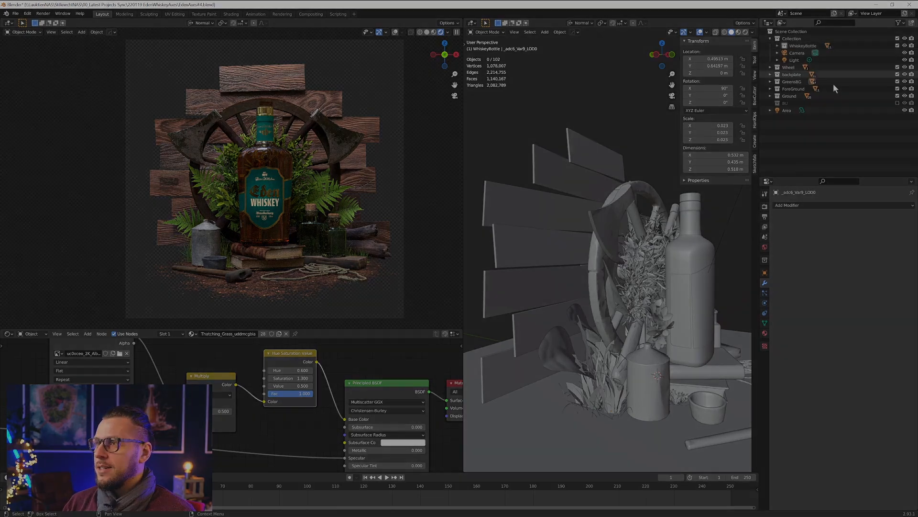